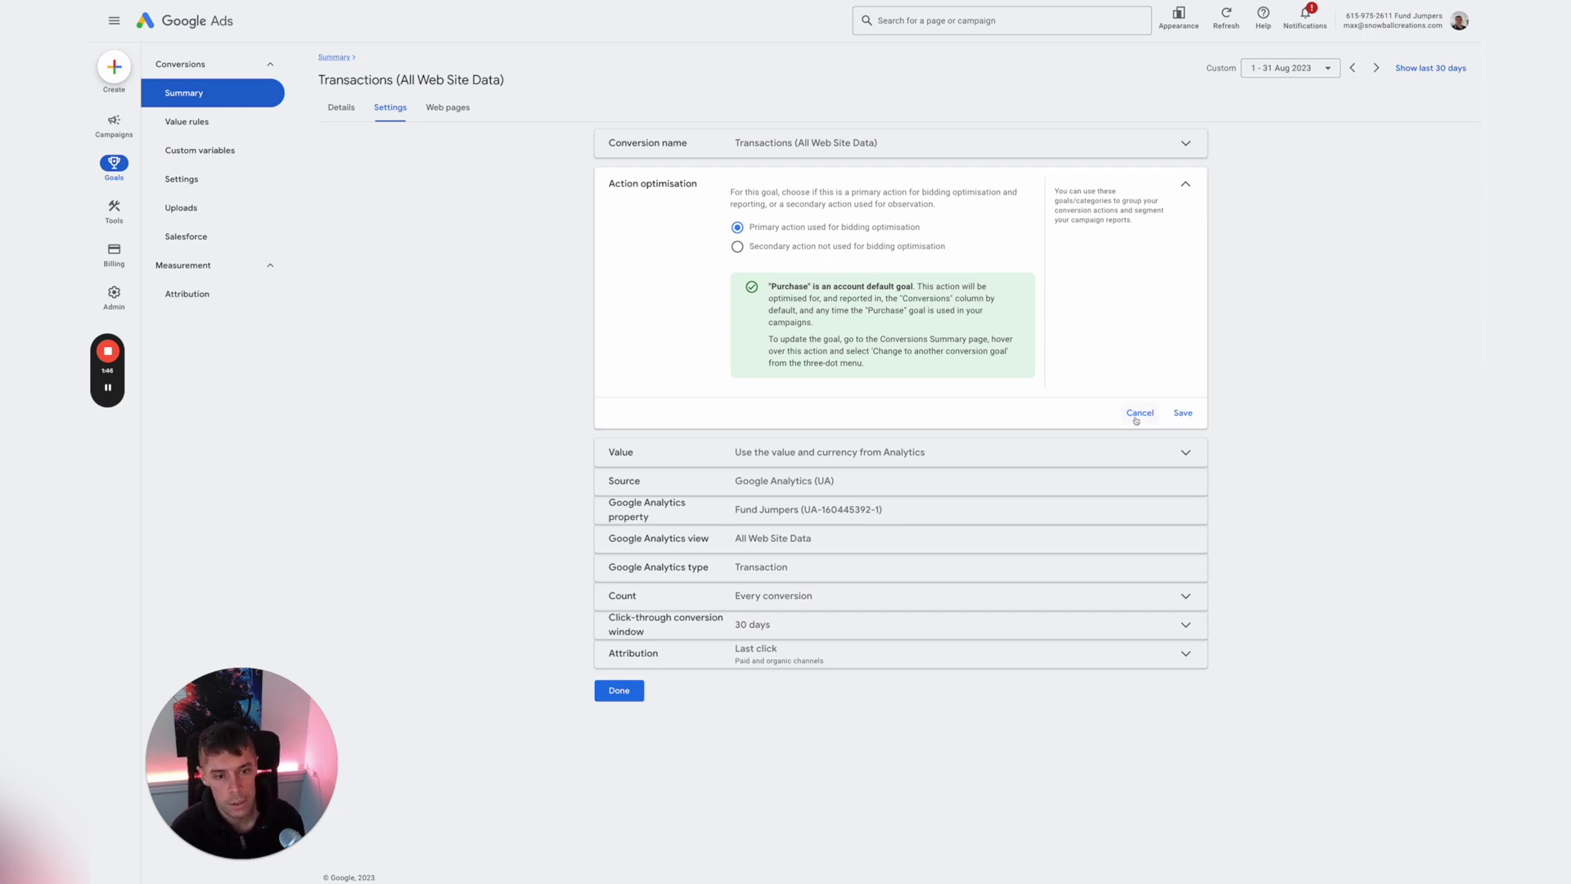
# Review the action optimisation, value and count settings of the Transactions conversion action without saving any change.
pyautogui.click(1139, 413)
pyautogui.click(827, 203)
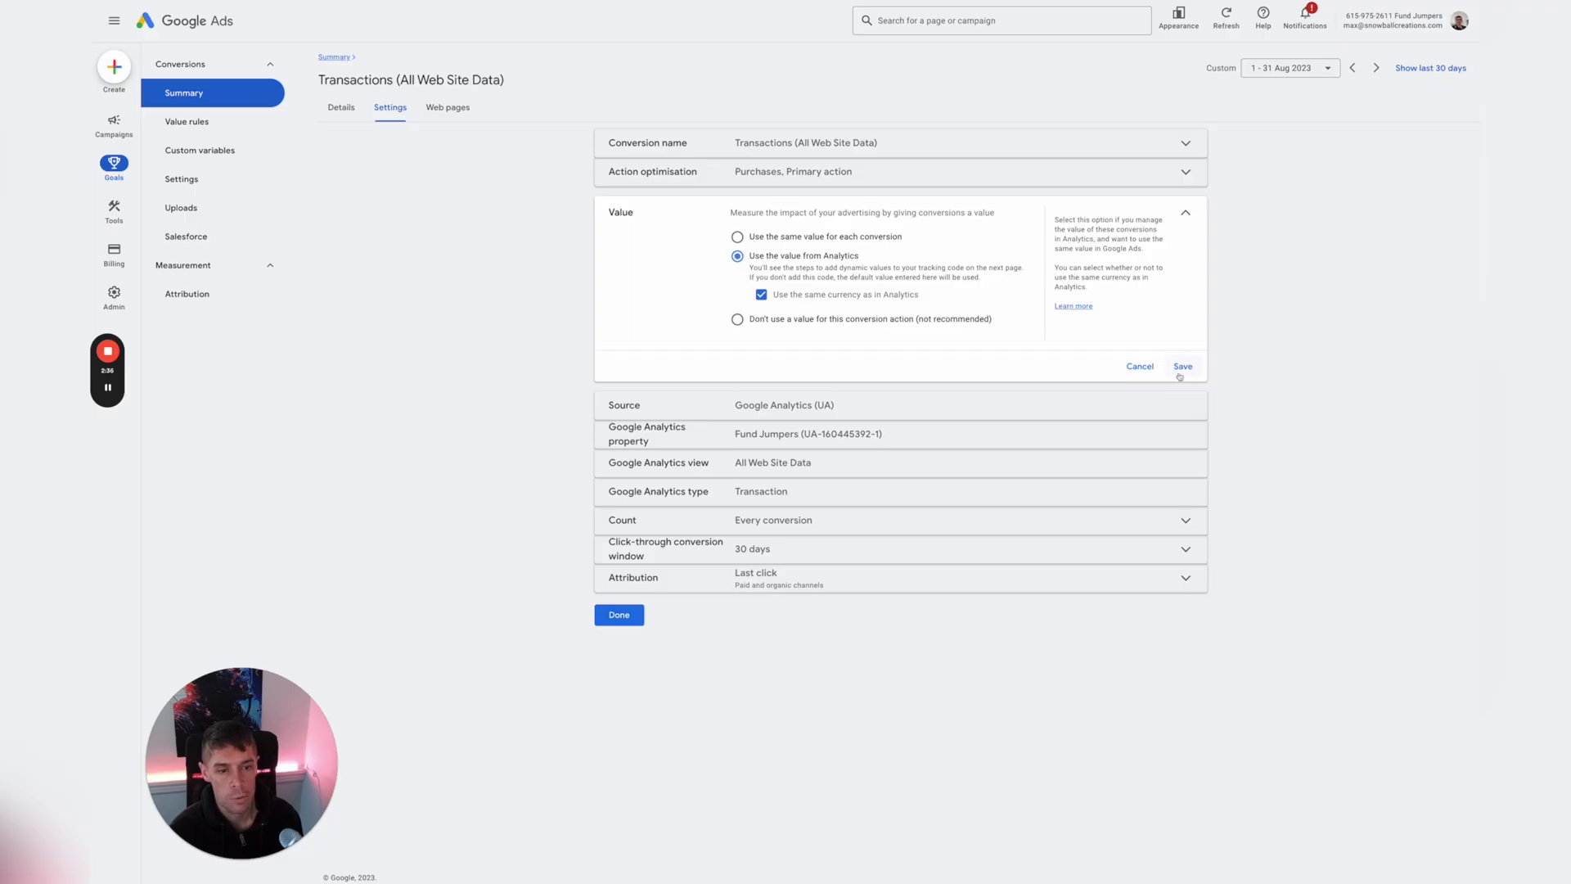
pyautogui.click(1142, 366)
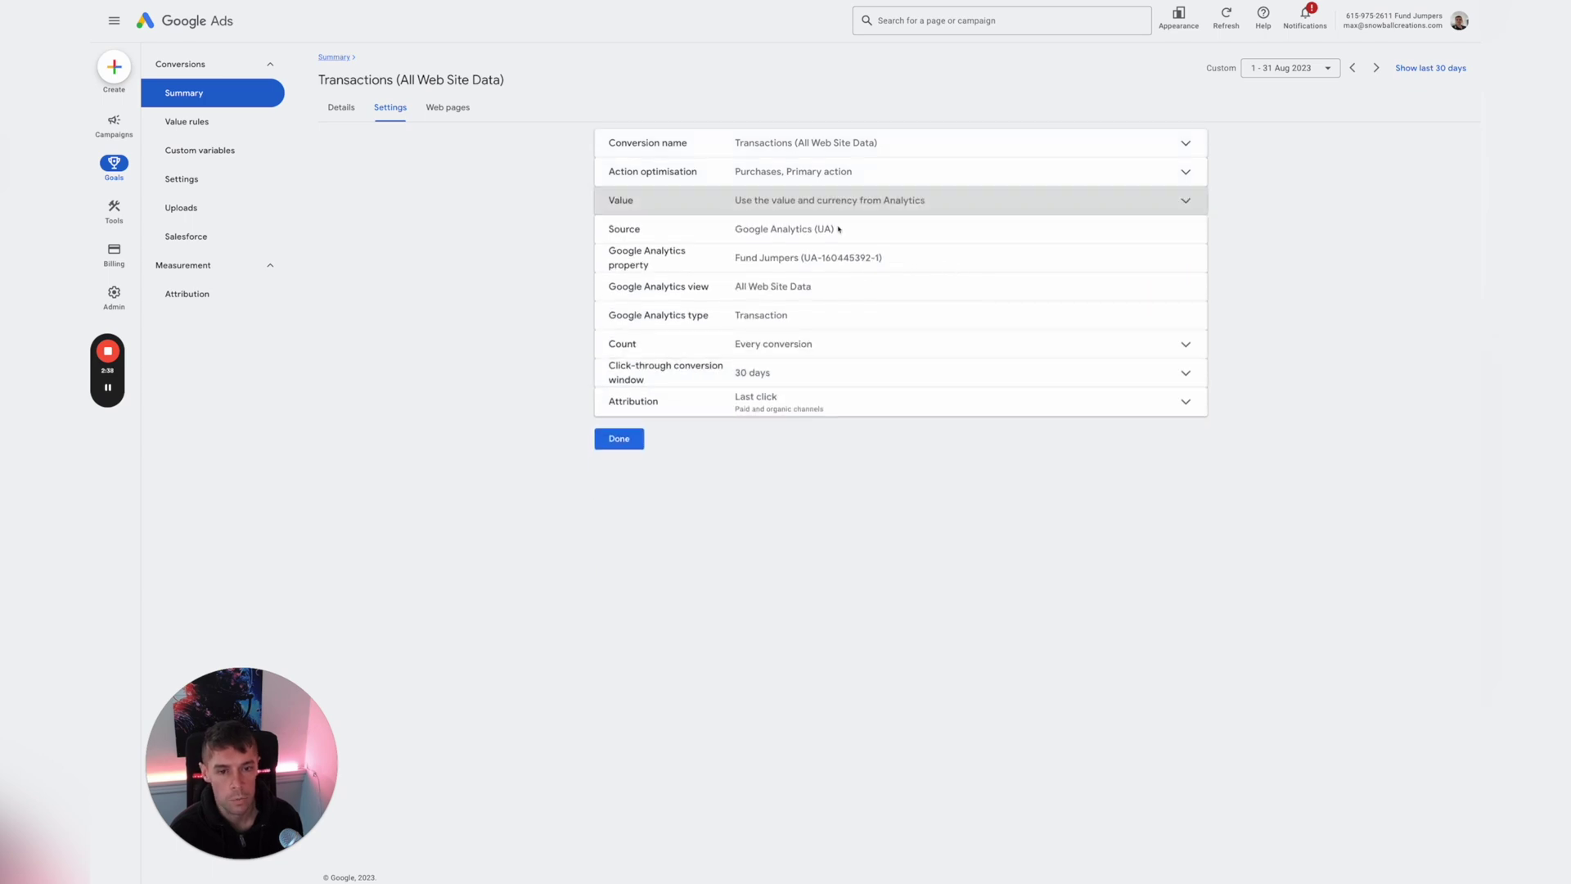
pyautogui.click(849, 256)
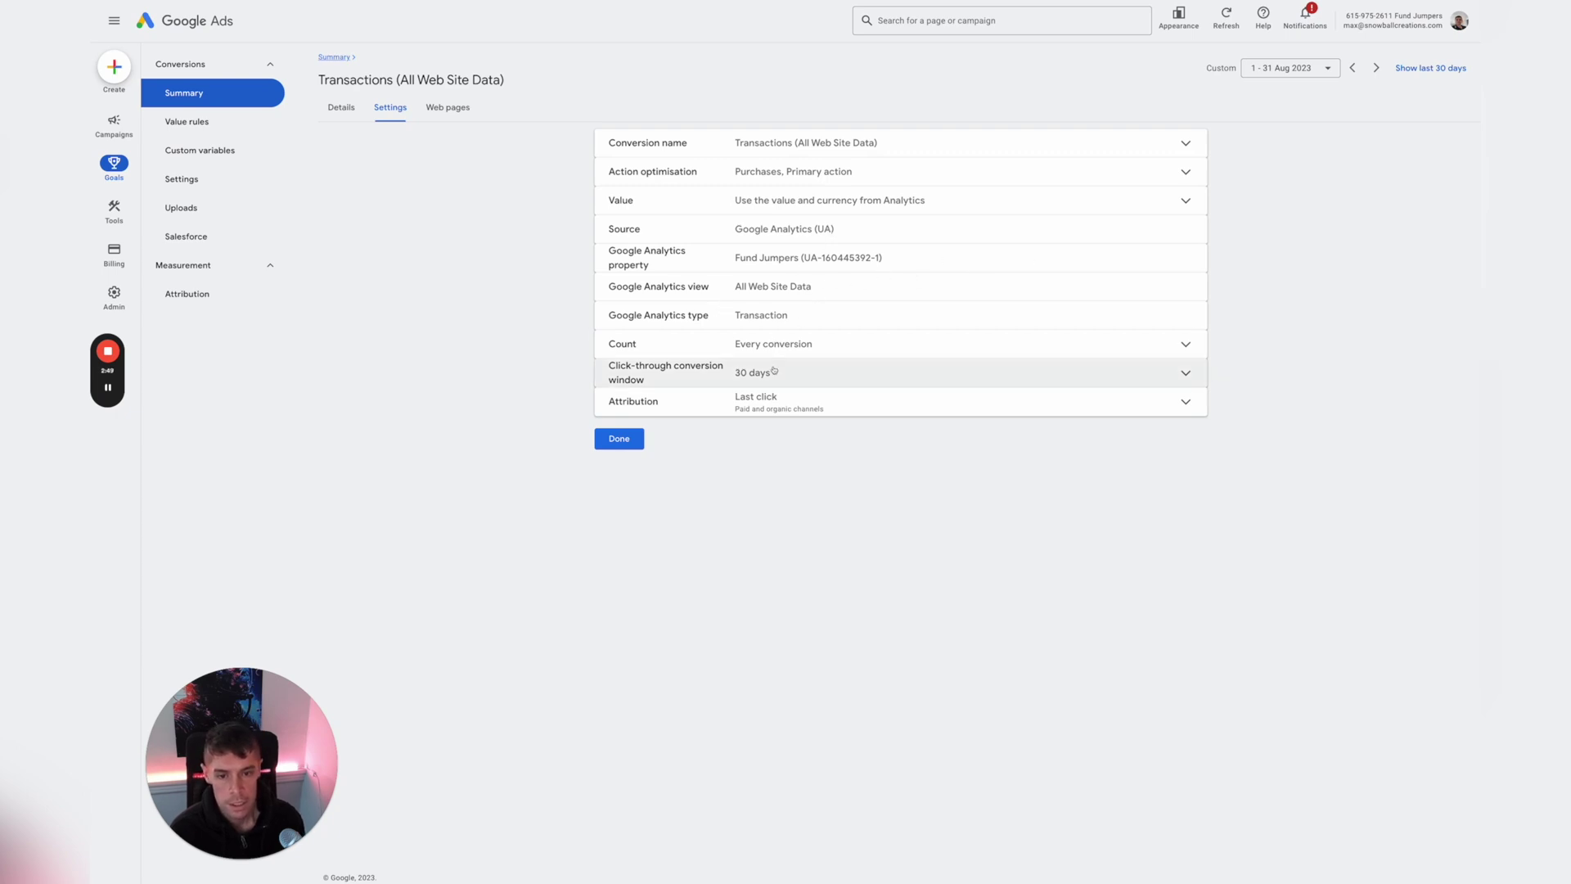
pyautogui.click(802, 344)
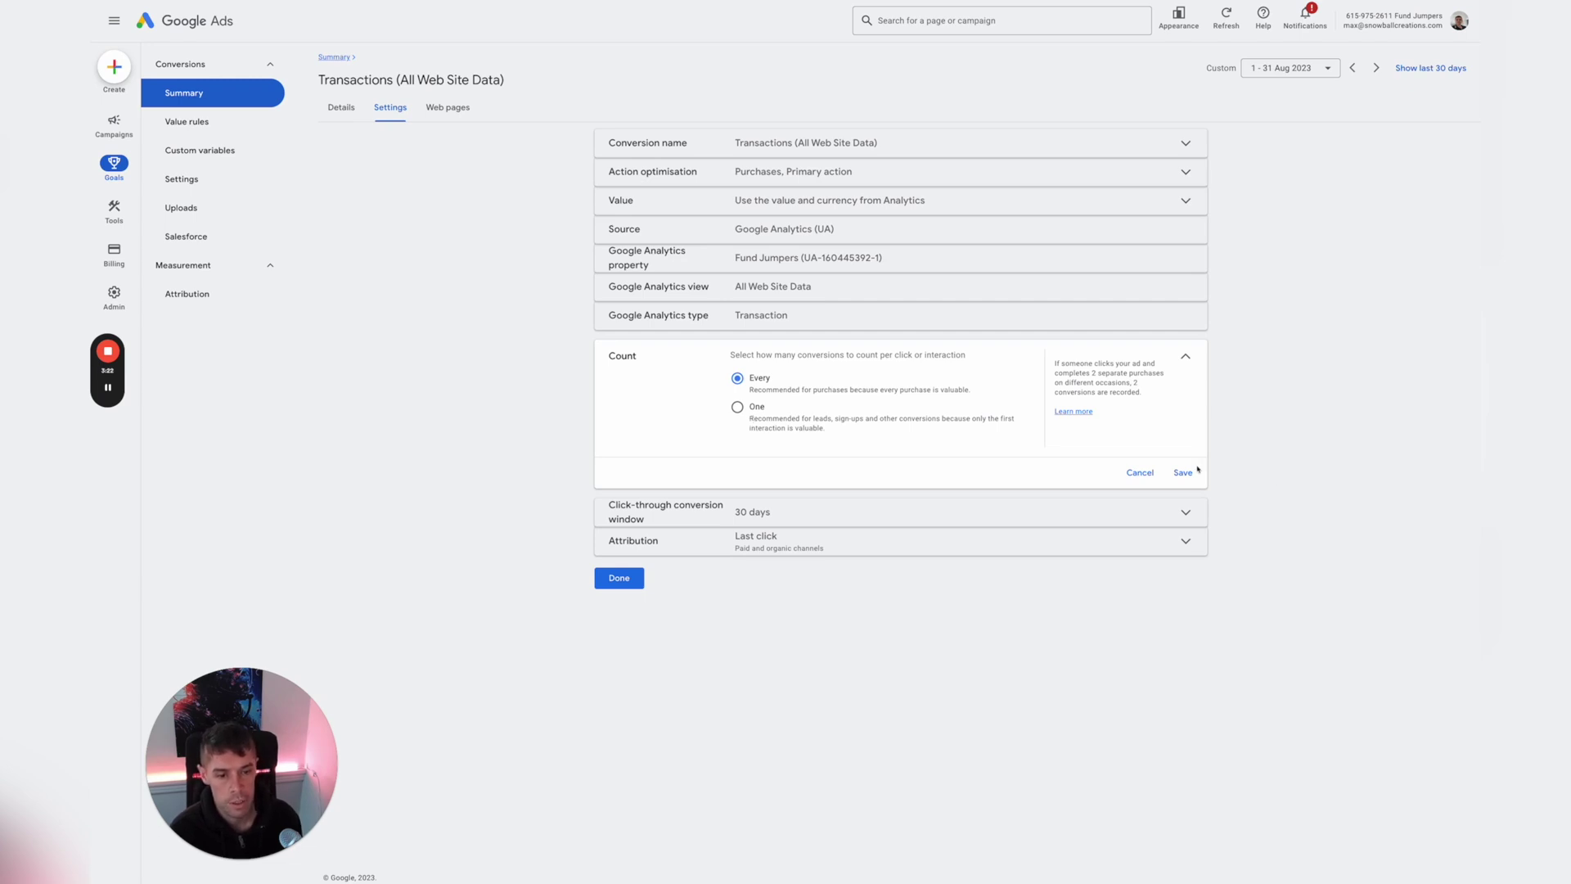
pyautogui.click(1140, 473)
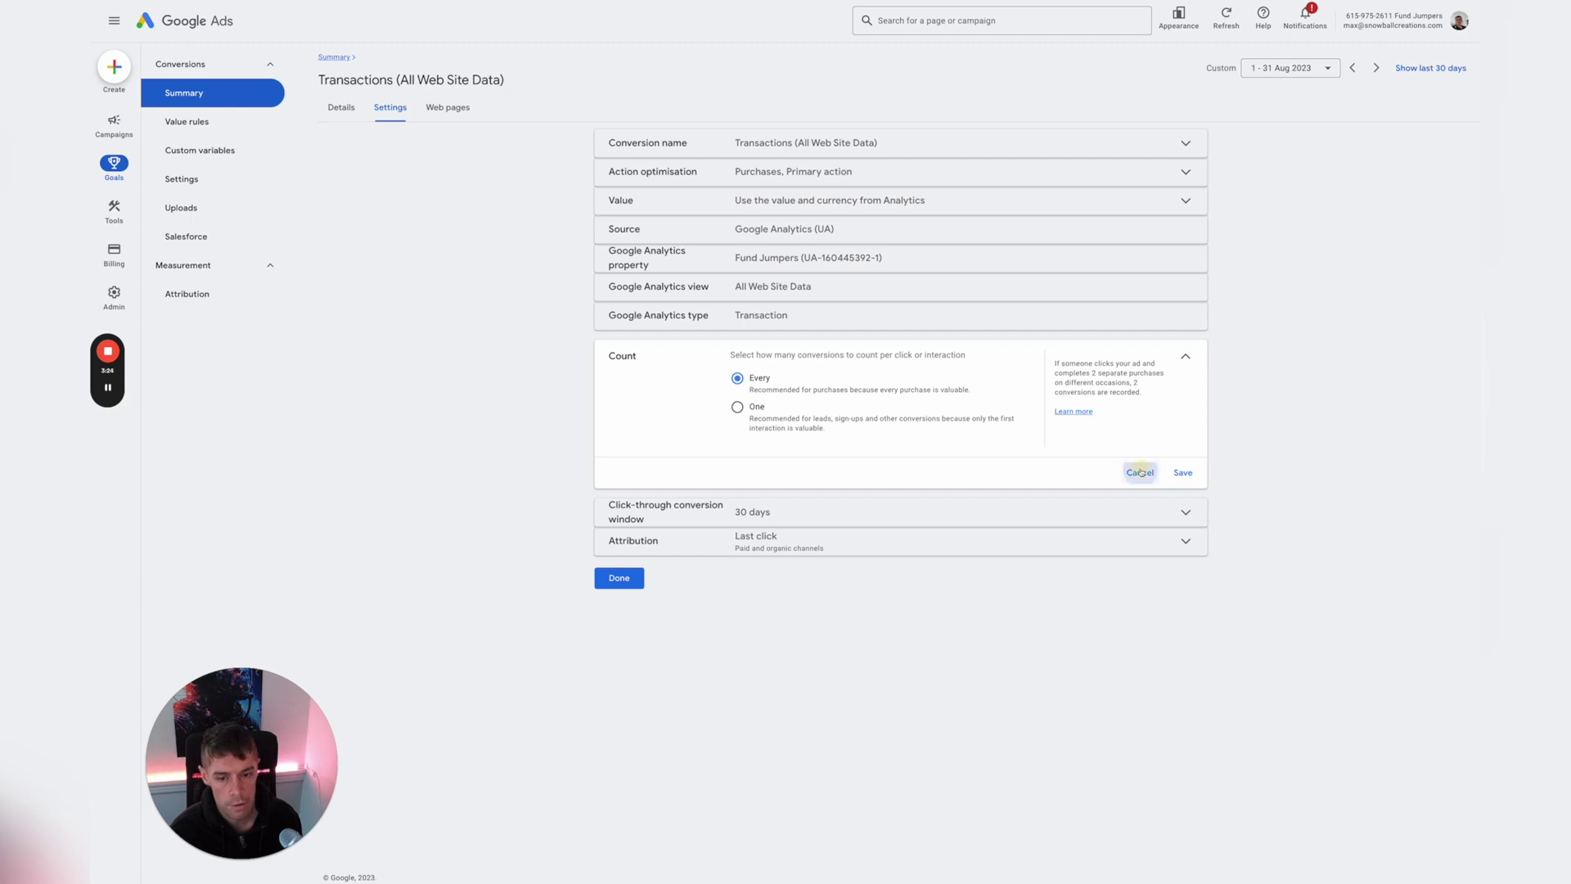
# Set the click-through conversion window of the Transactions conversion action to 90 days and save it.
pyautogui.click(772, 373)
pyautogui.click(766, 438)
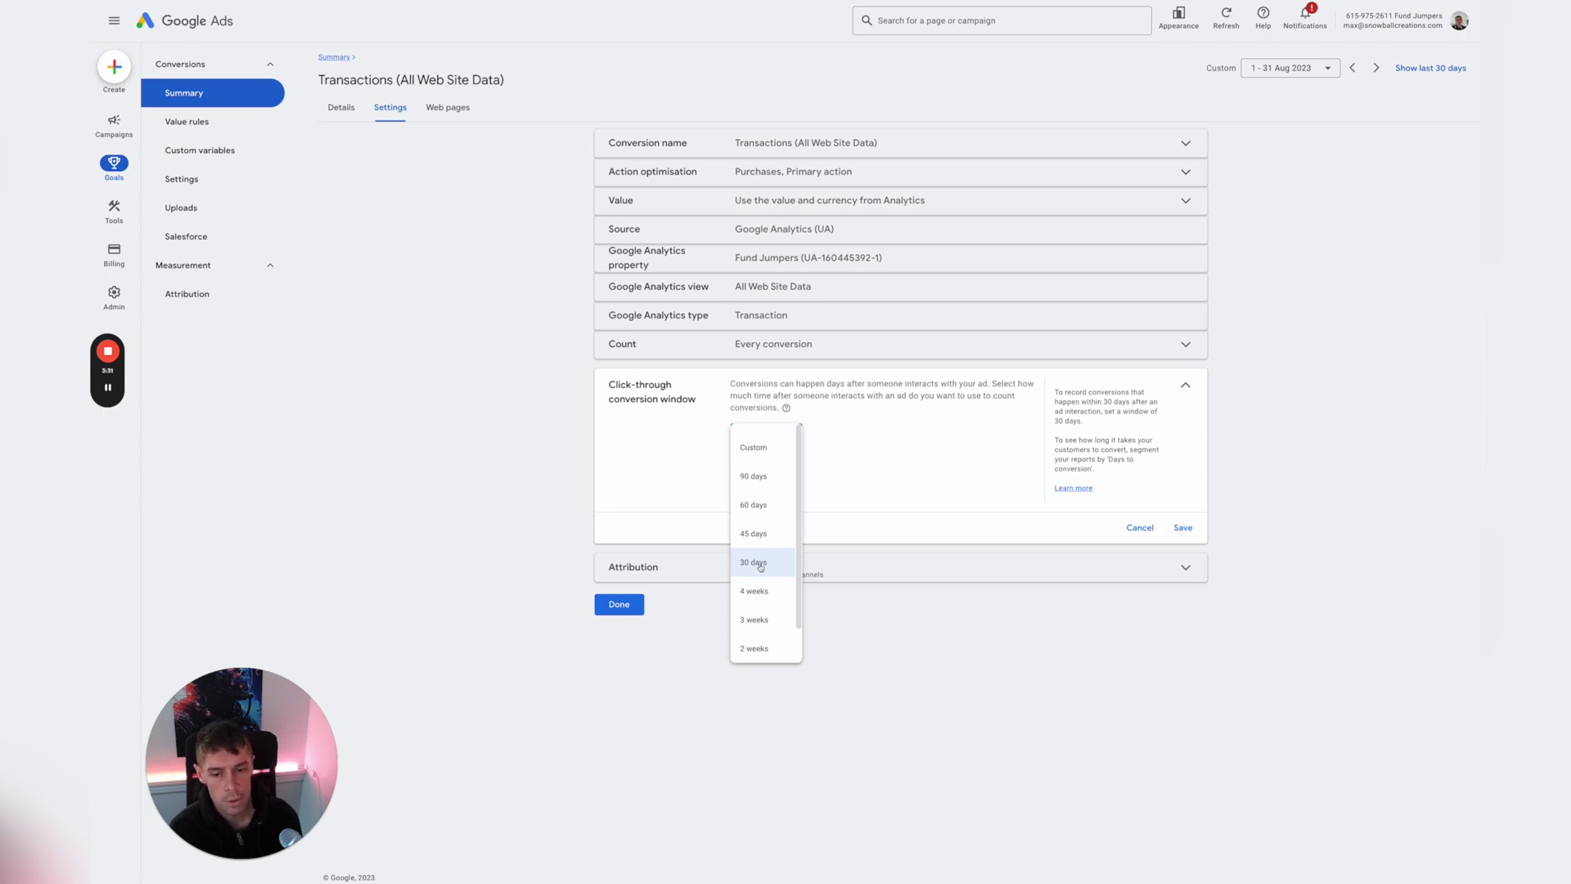
pyautogui.click(774, 480)
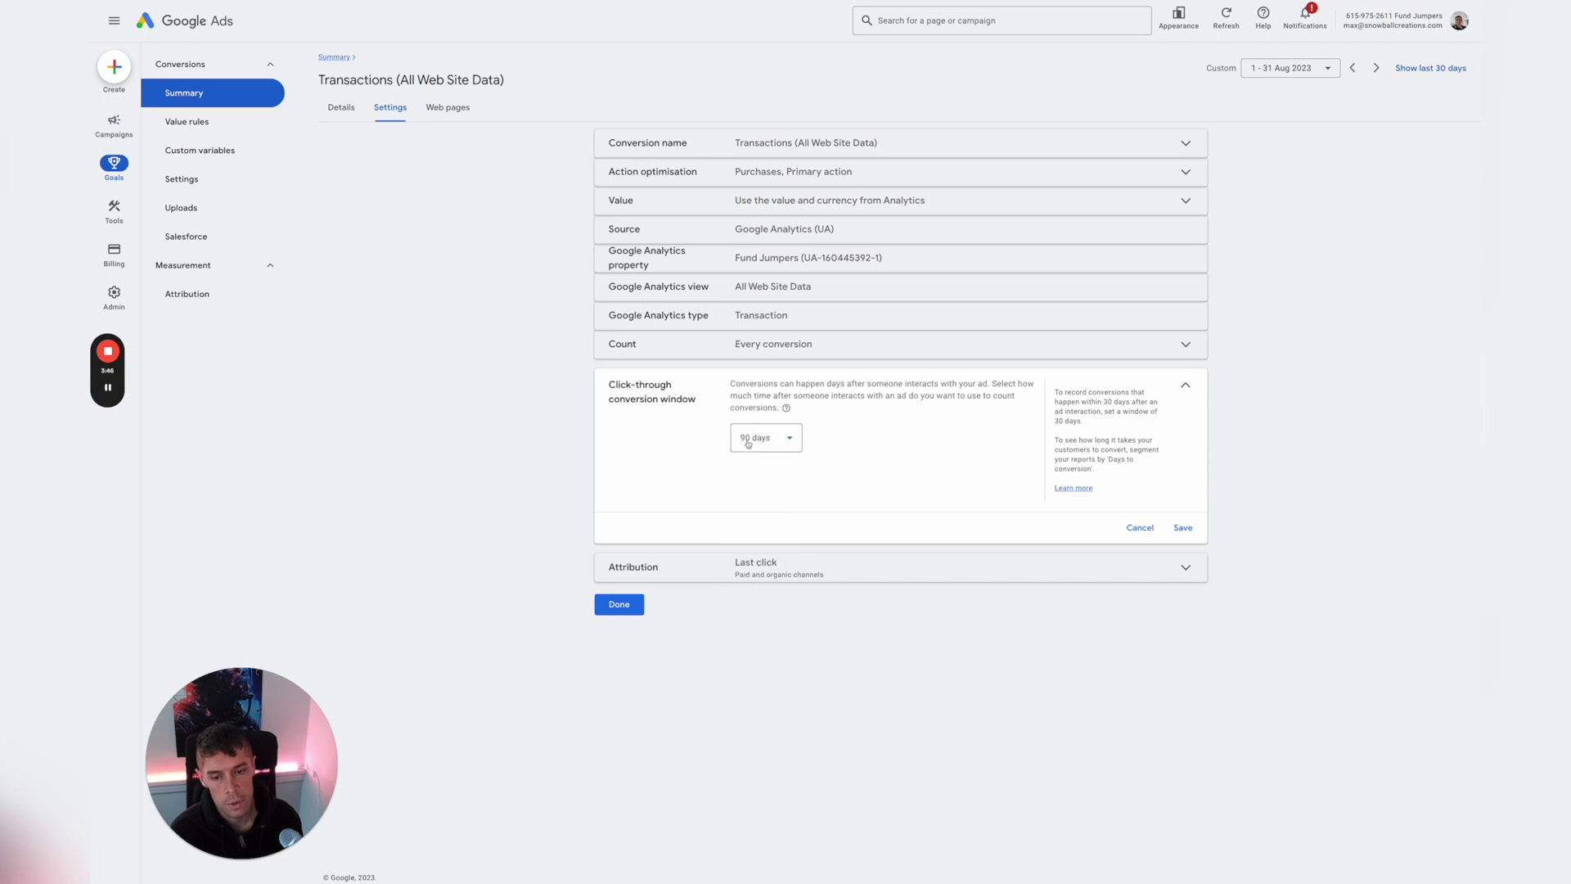
pyautogui.click(1193, 535)
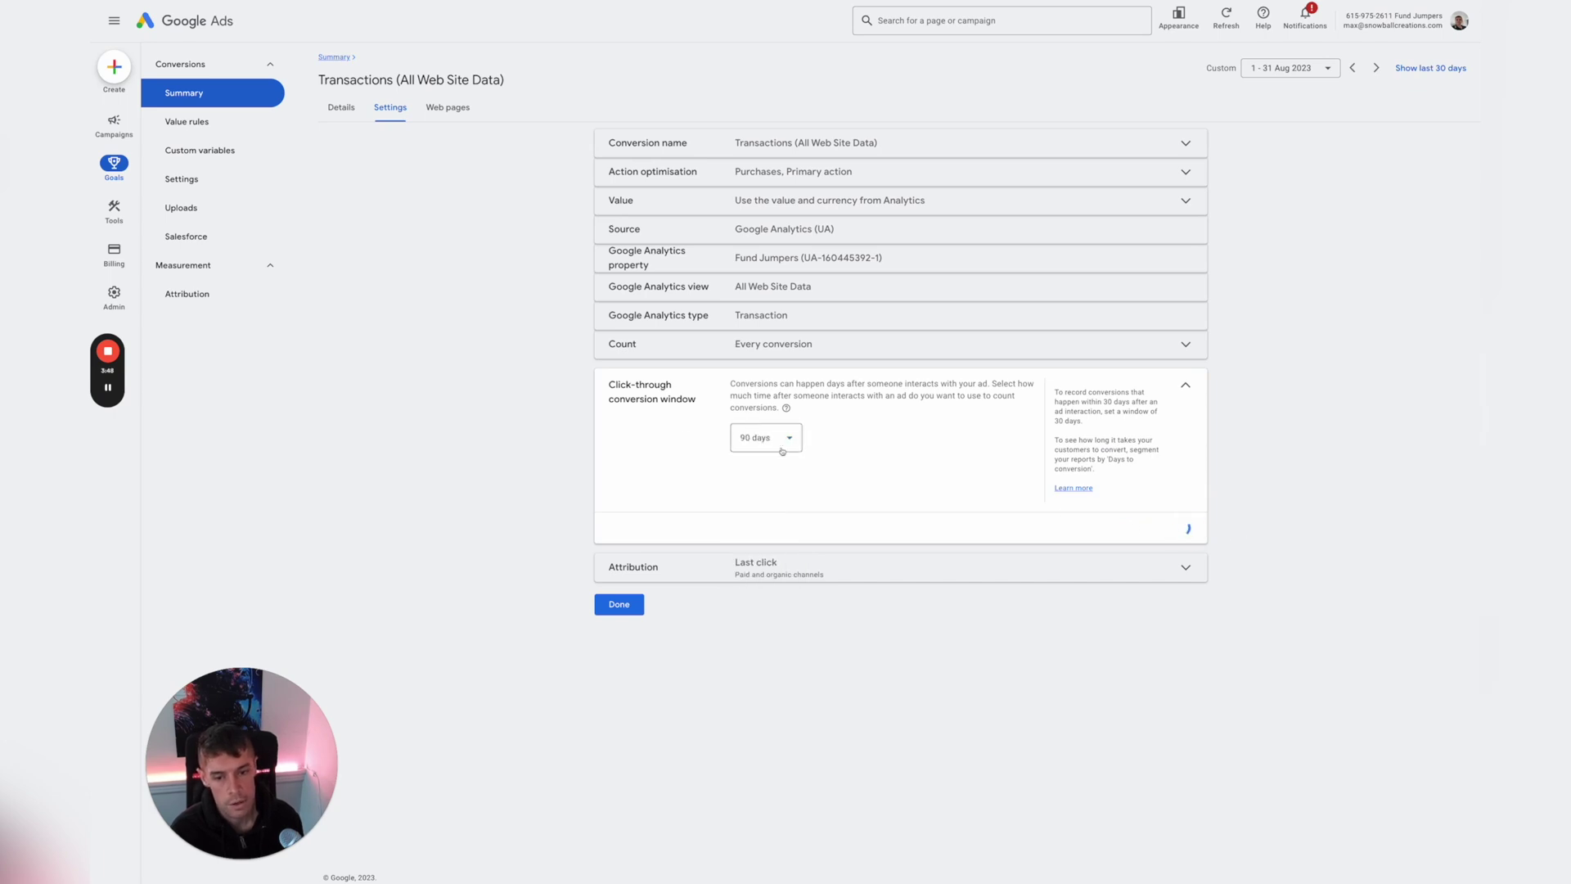
# Set the attribution model of the Transactions conversion action to Data-driven, save it and finish editing its settings.
pyautogui.click(841, 404)
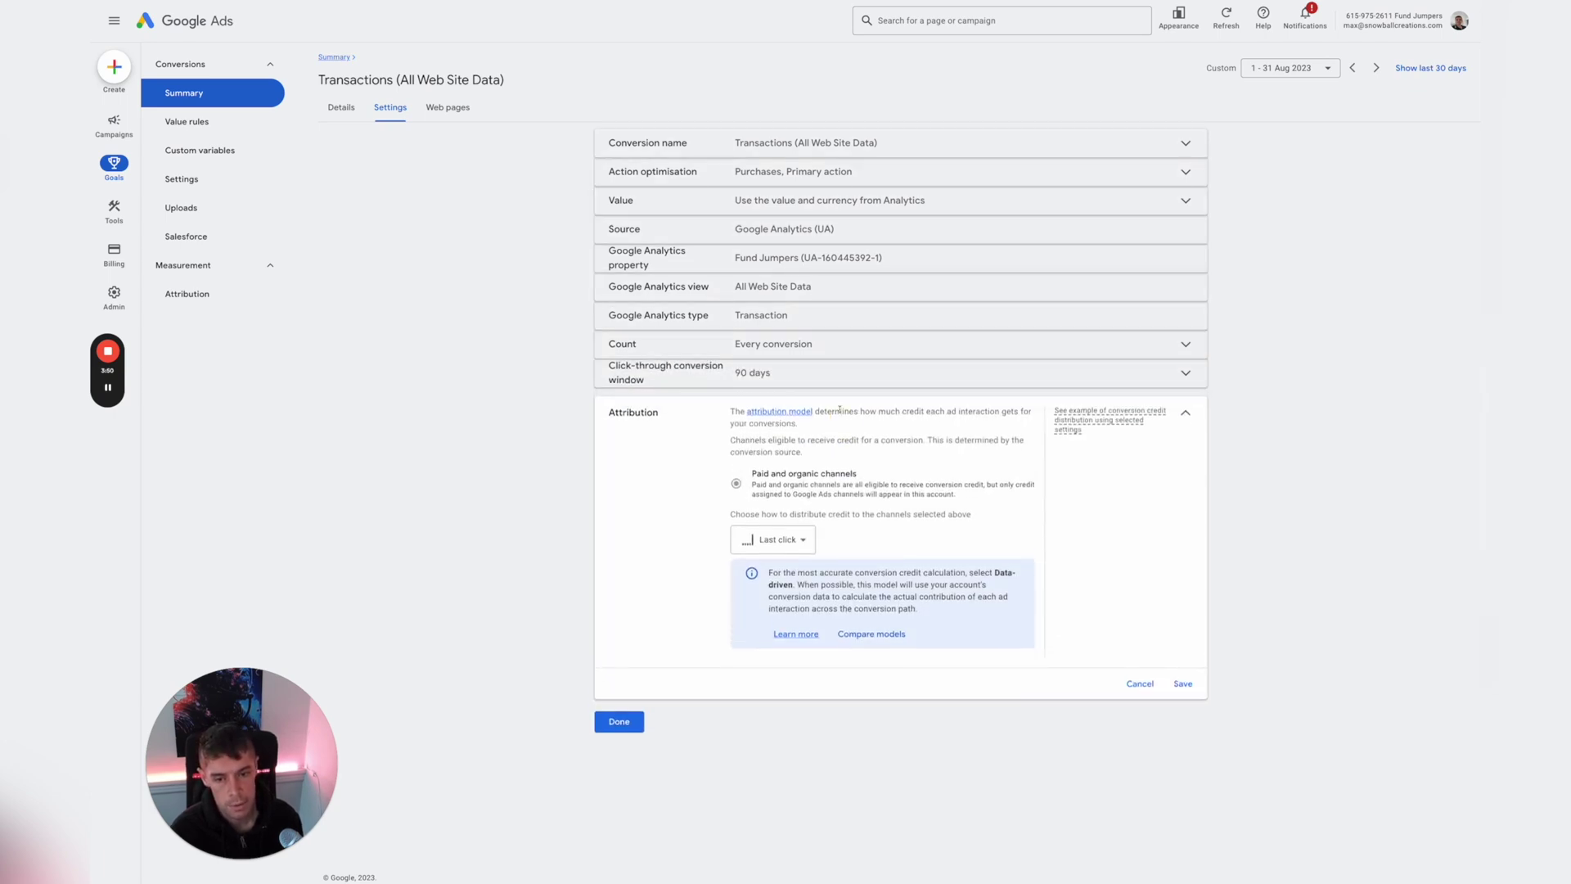
pyautogui.click(797, 544)
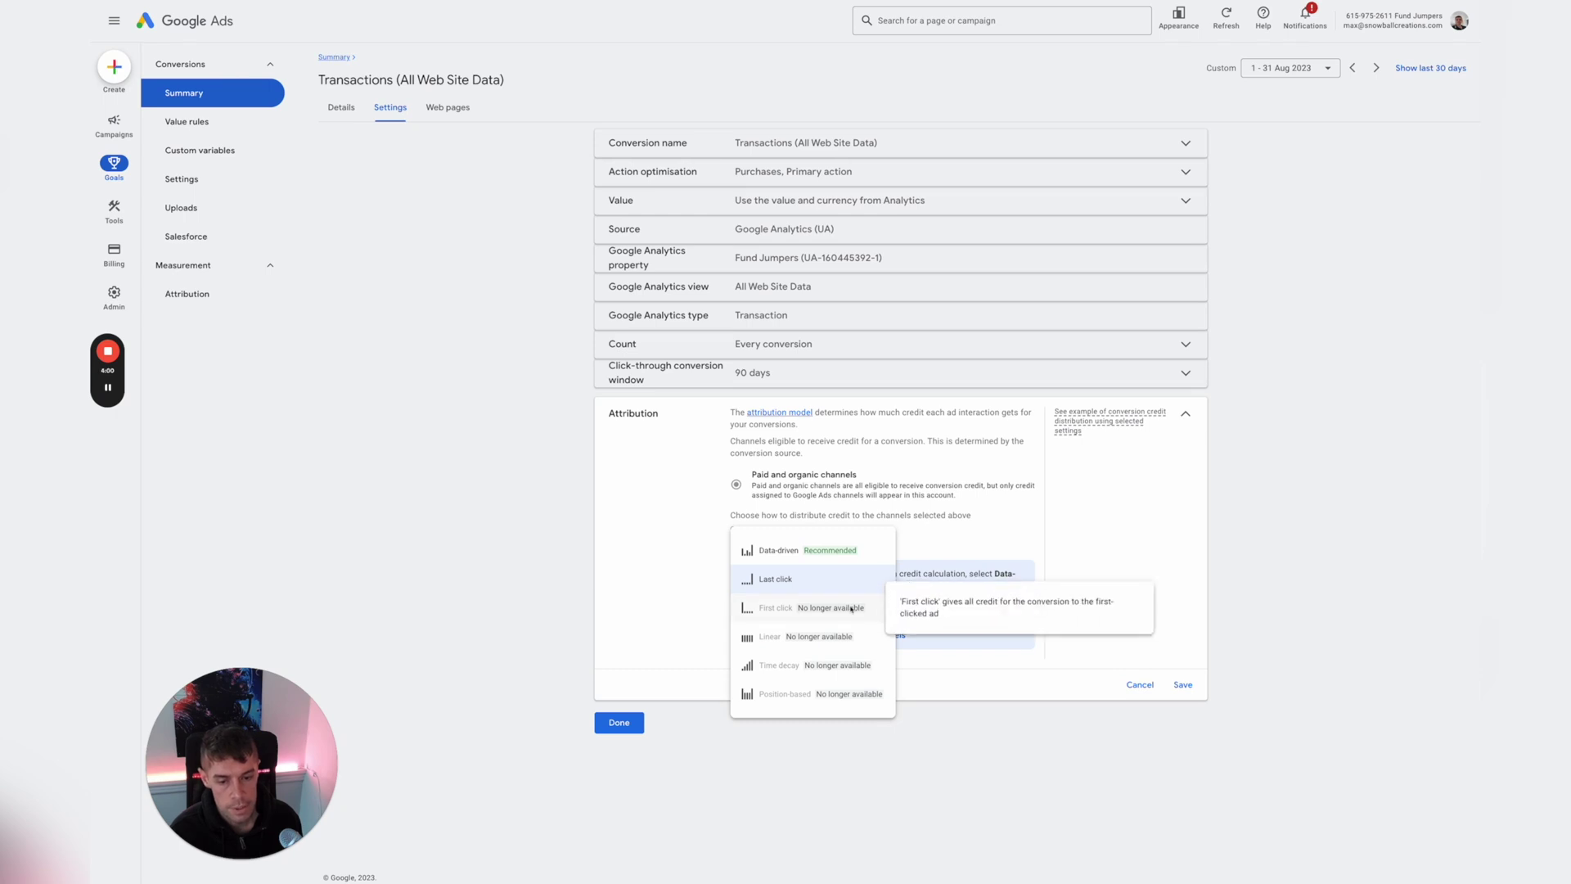
pyautogui.click(779, 551)
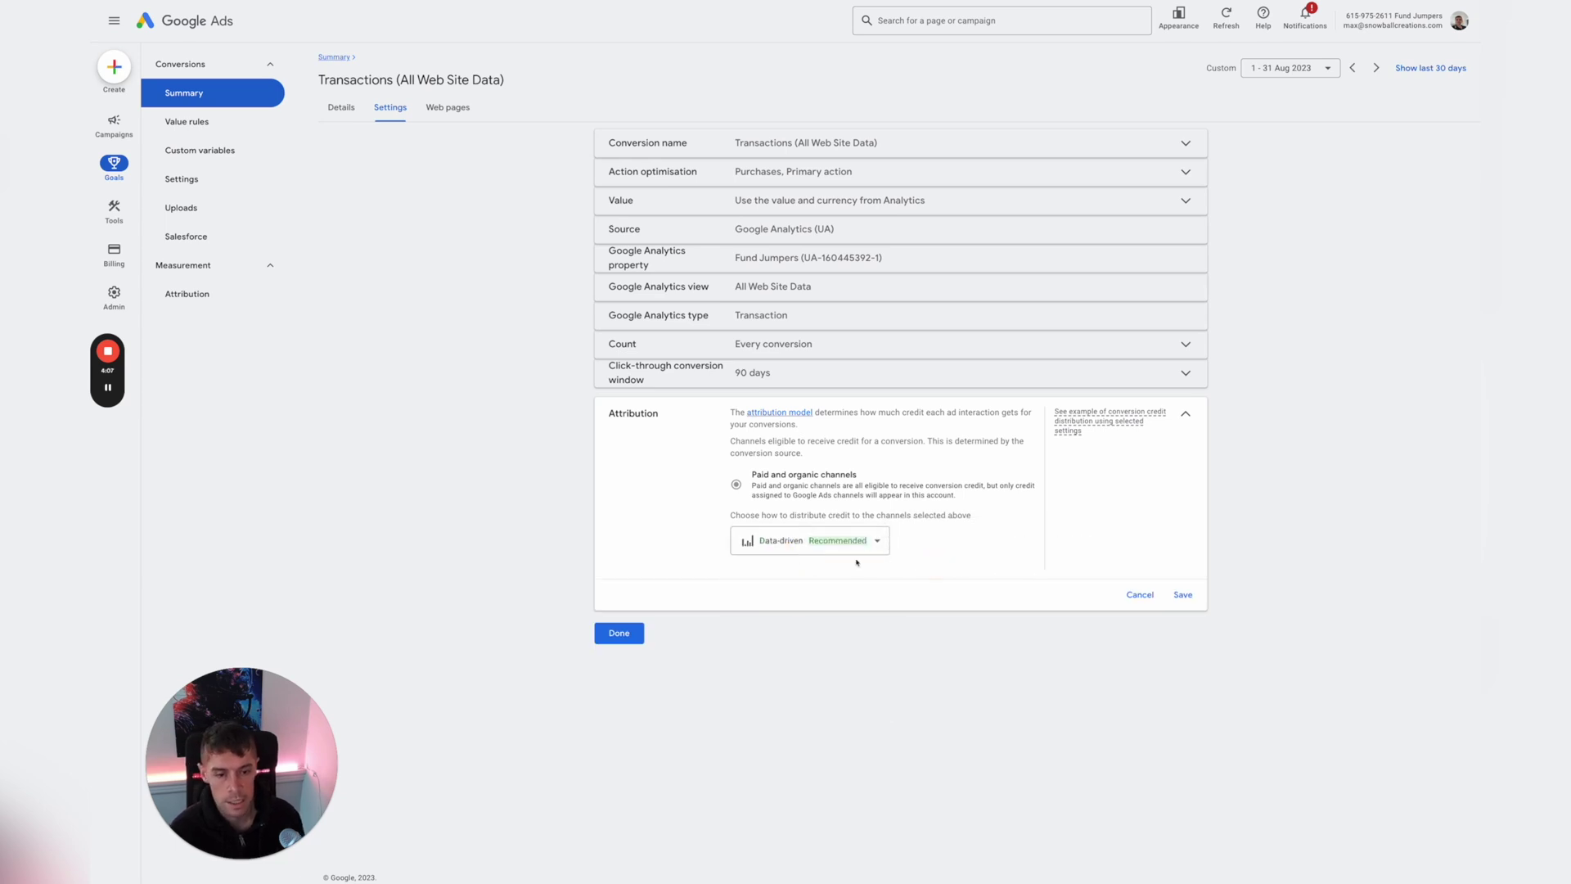
pyautogui.click(782, 541)
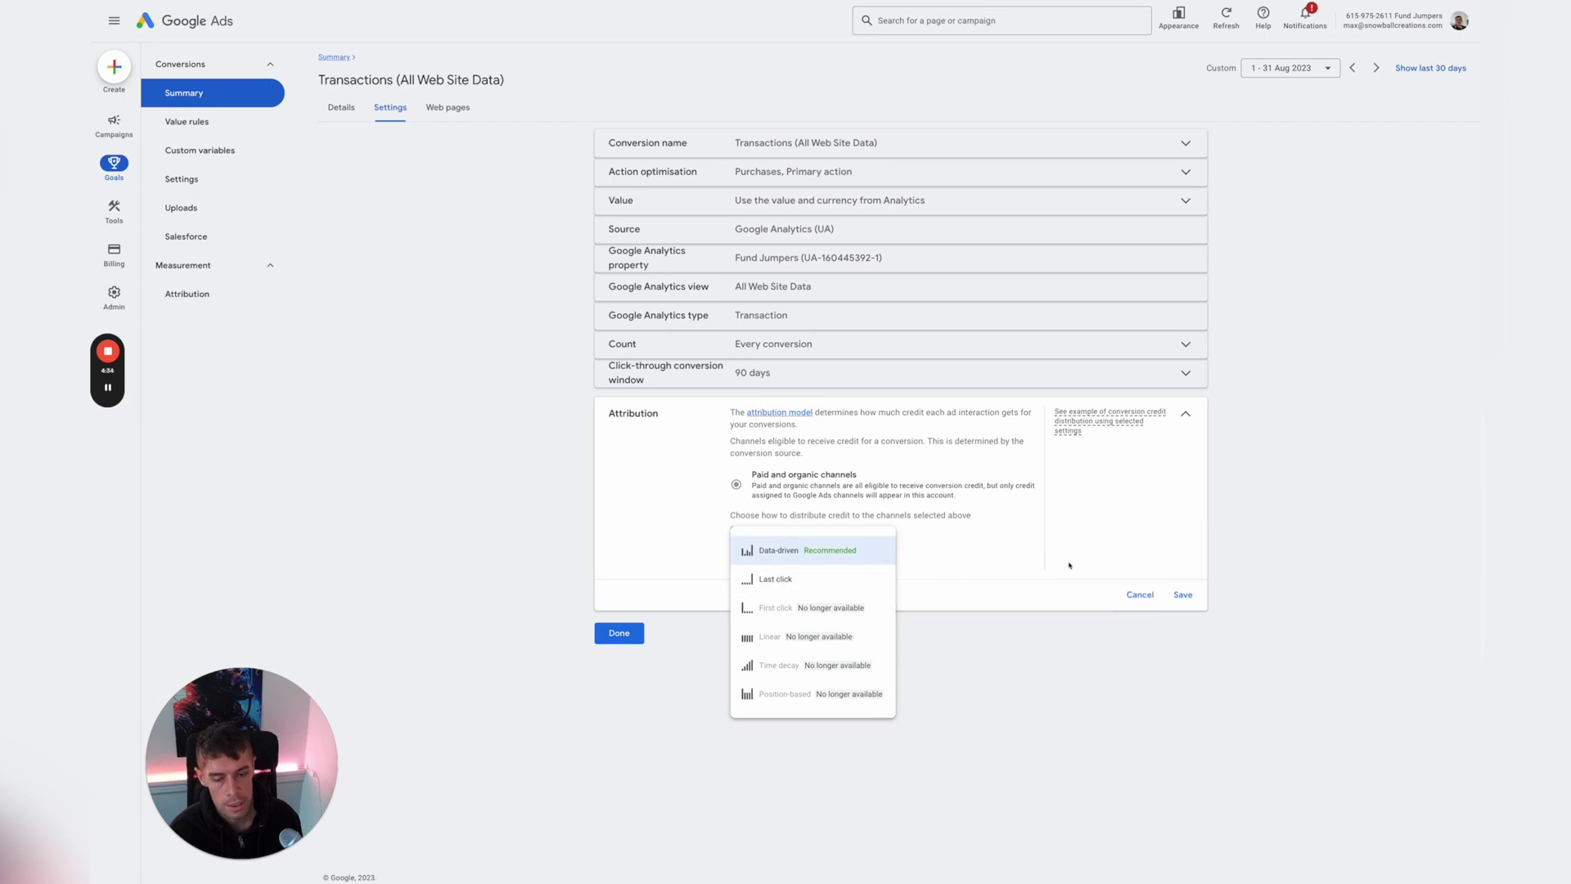
pyautogui.click(1081, 546)
pyautogui.click(1182, 595)
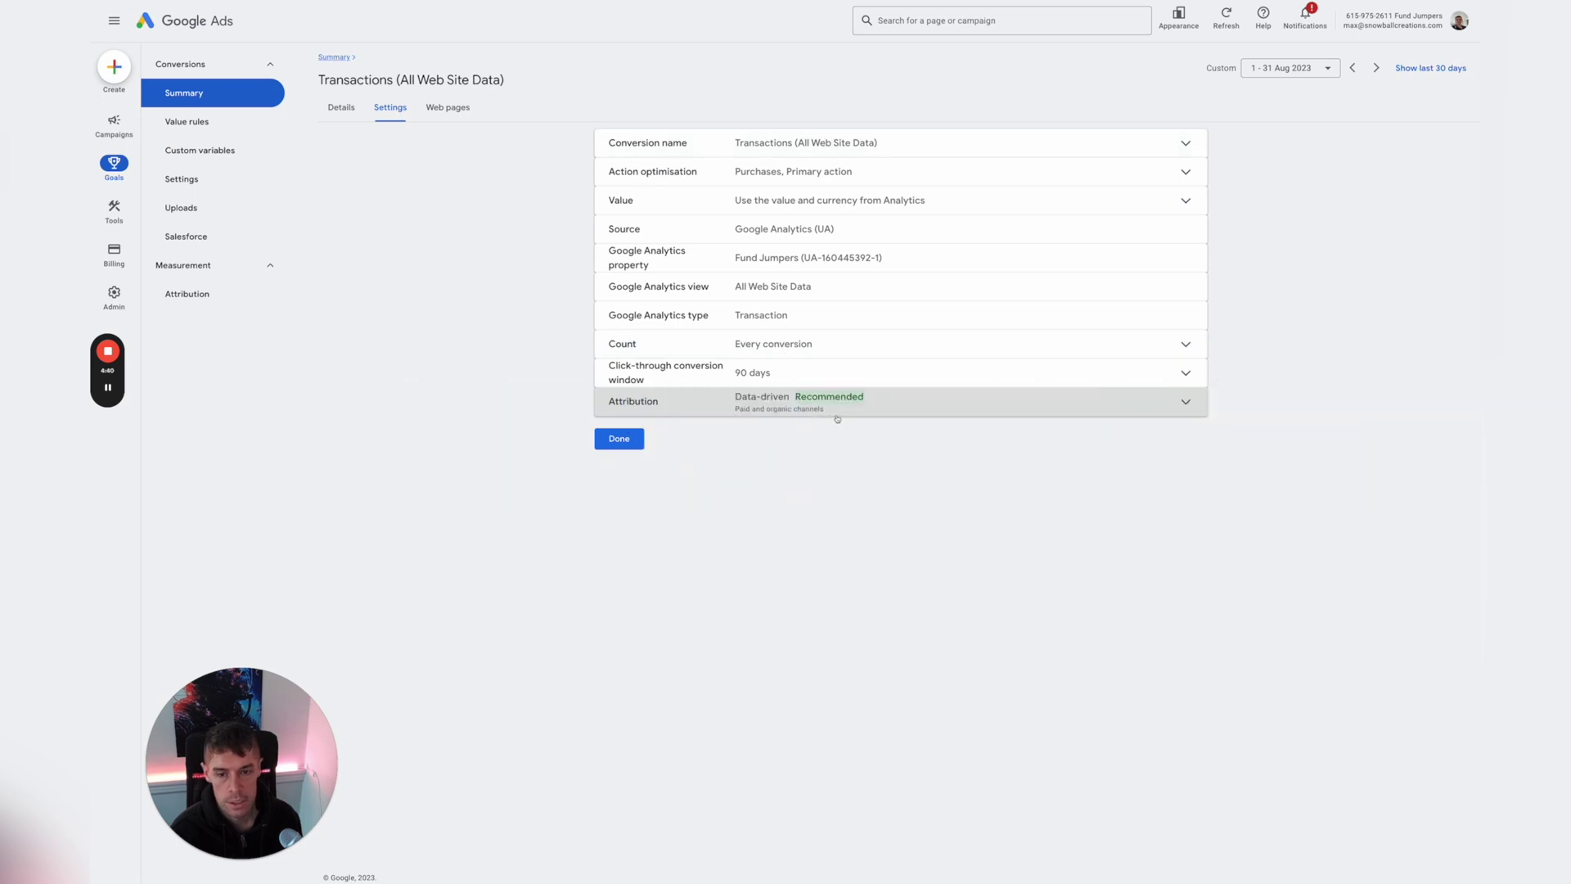
pyautogui.click(619, 439)
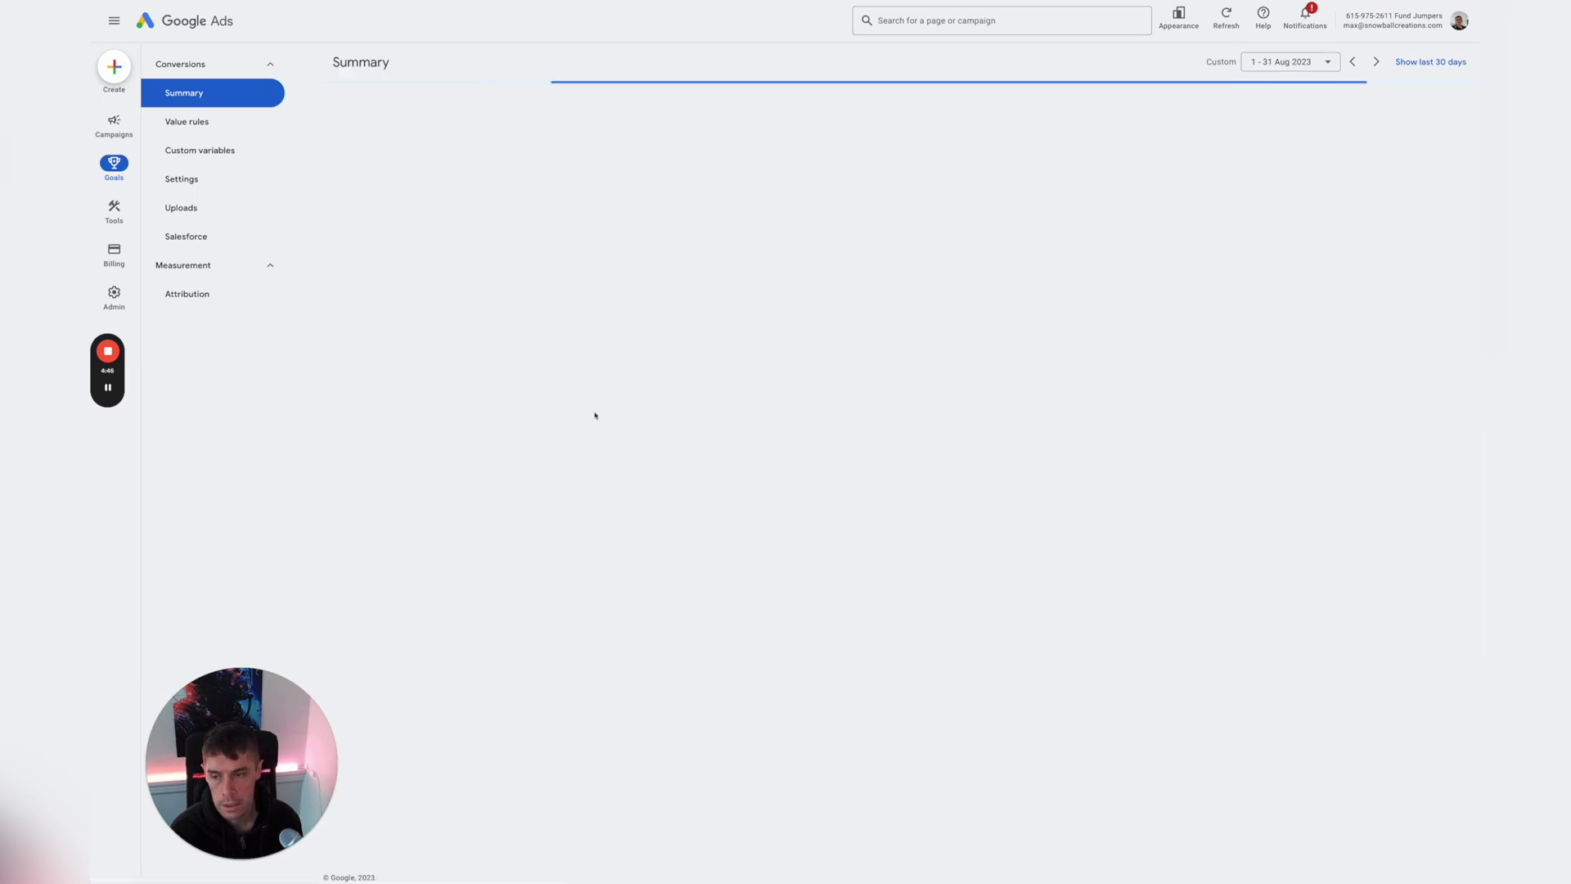
# Open the list of all conversion actions and start a new conversion action of the Website kind.
pyautogui.moveTo(117, 122)
pyautogui.moveTo(117, 211)
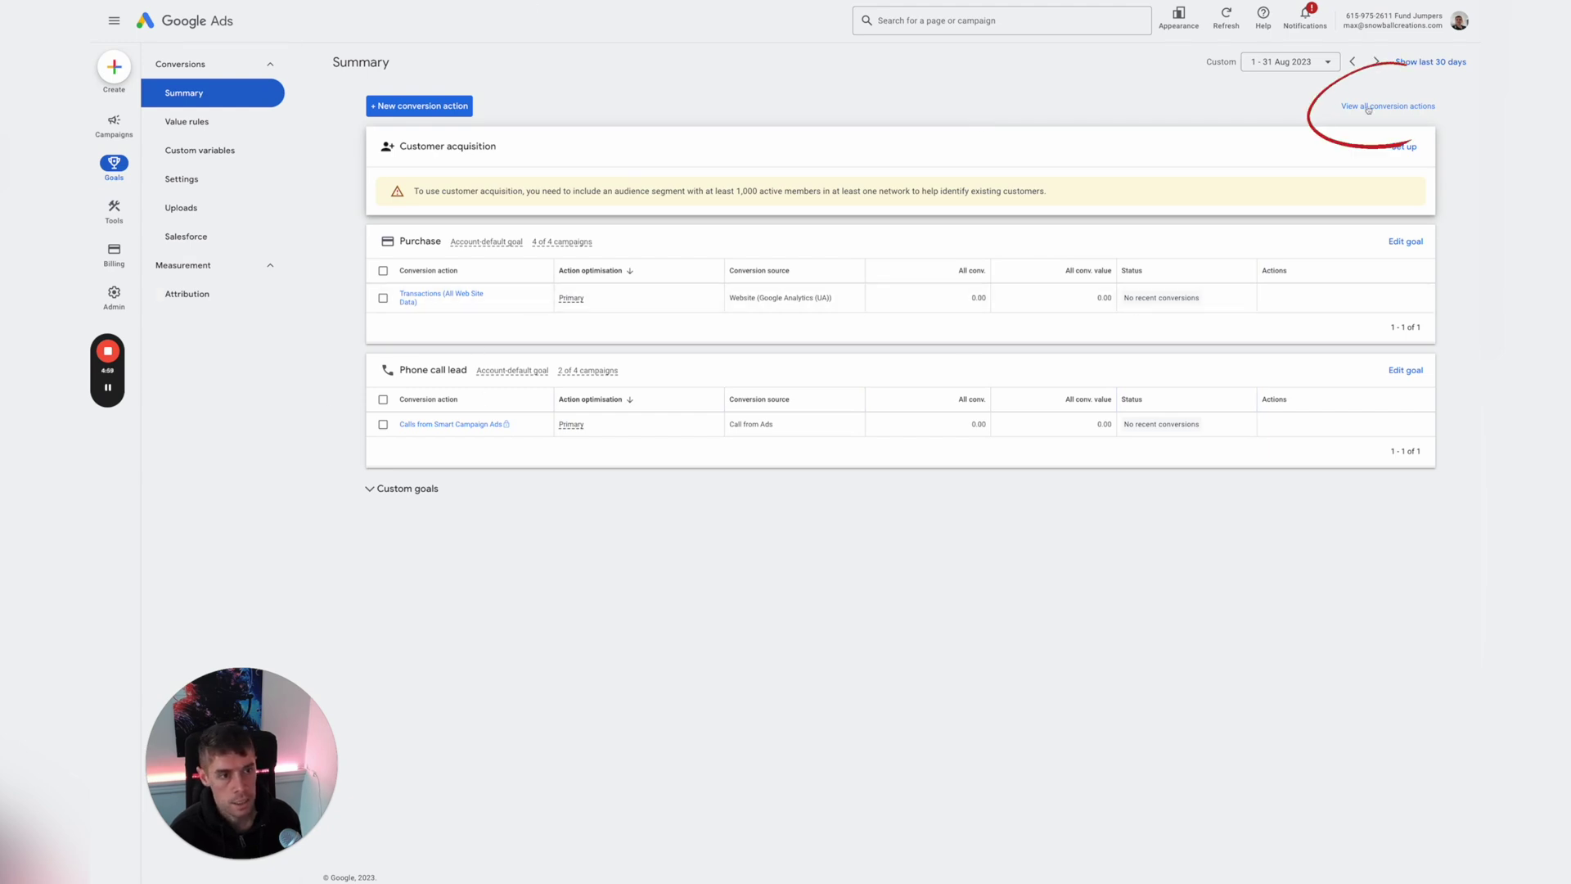
pyautogui.click(1368, 107)
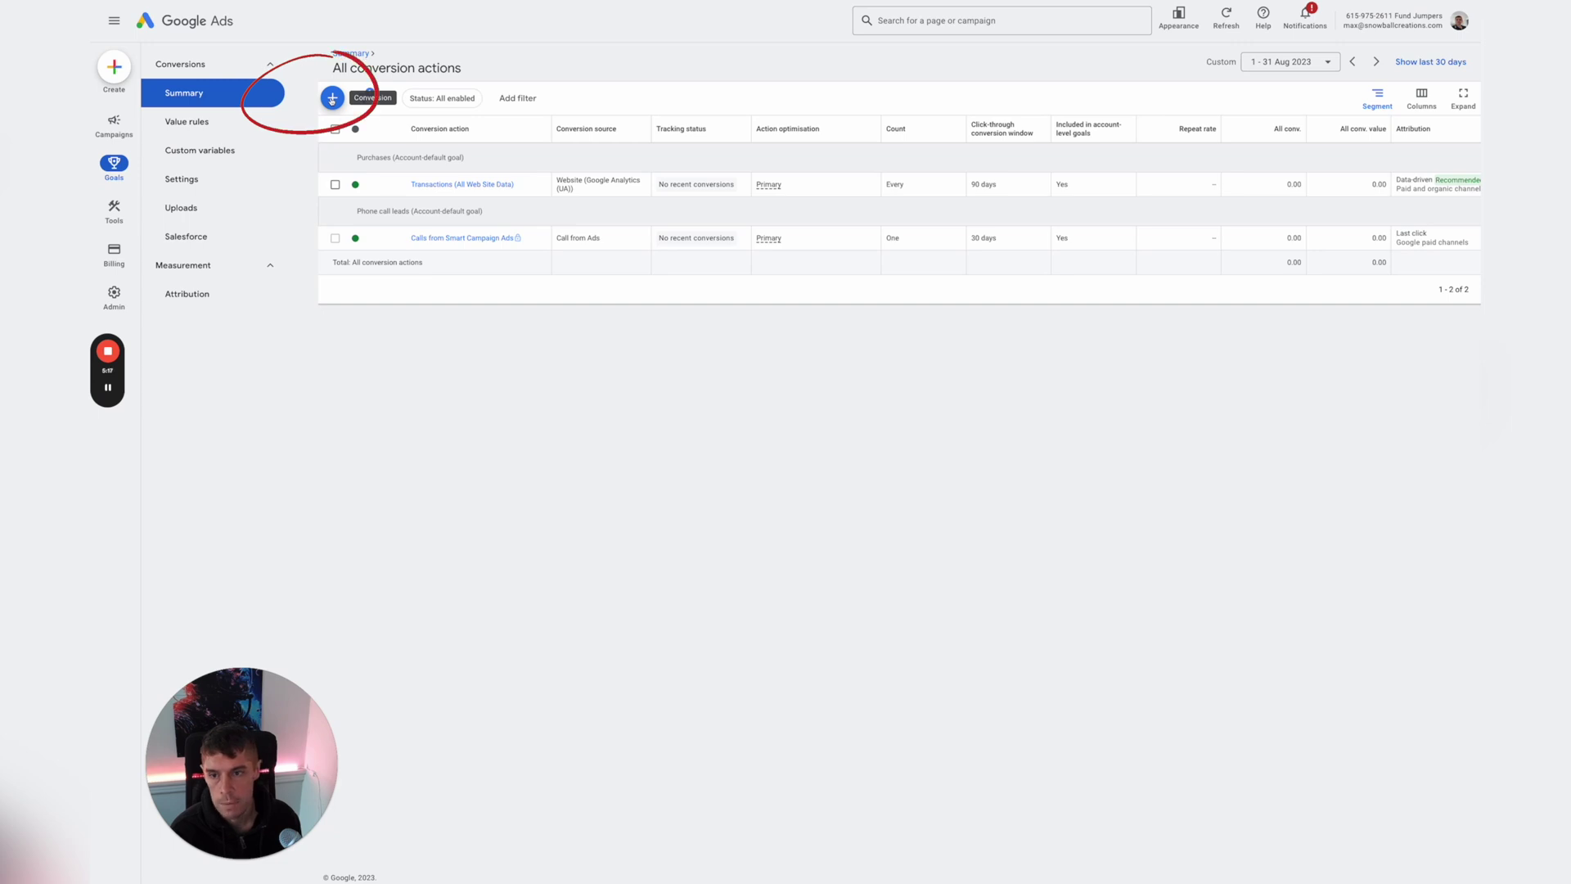
pyautogui.click(332, 99)
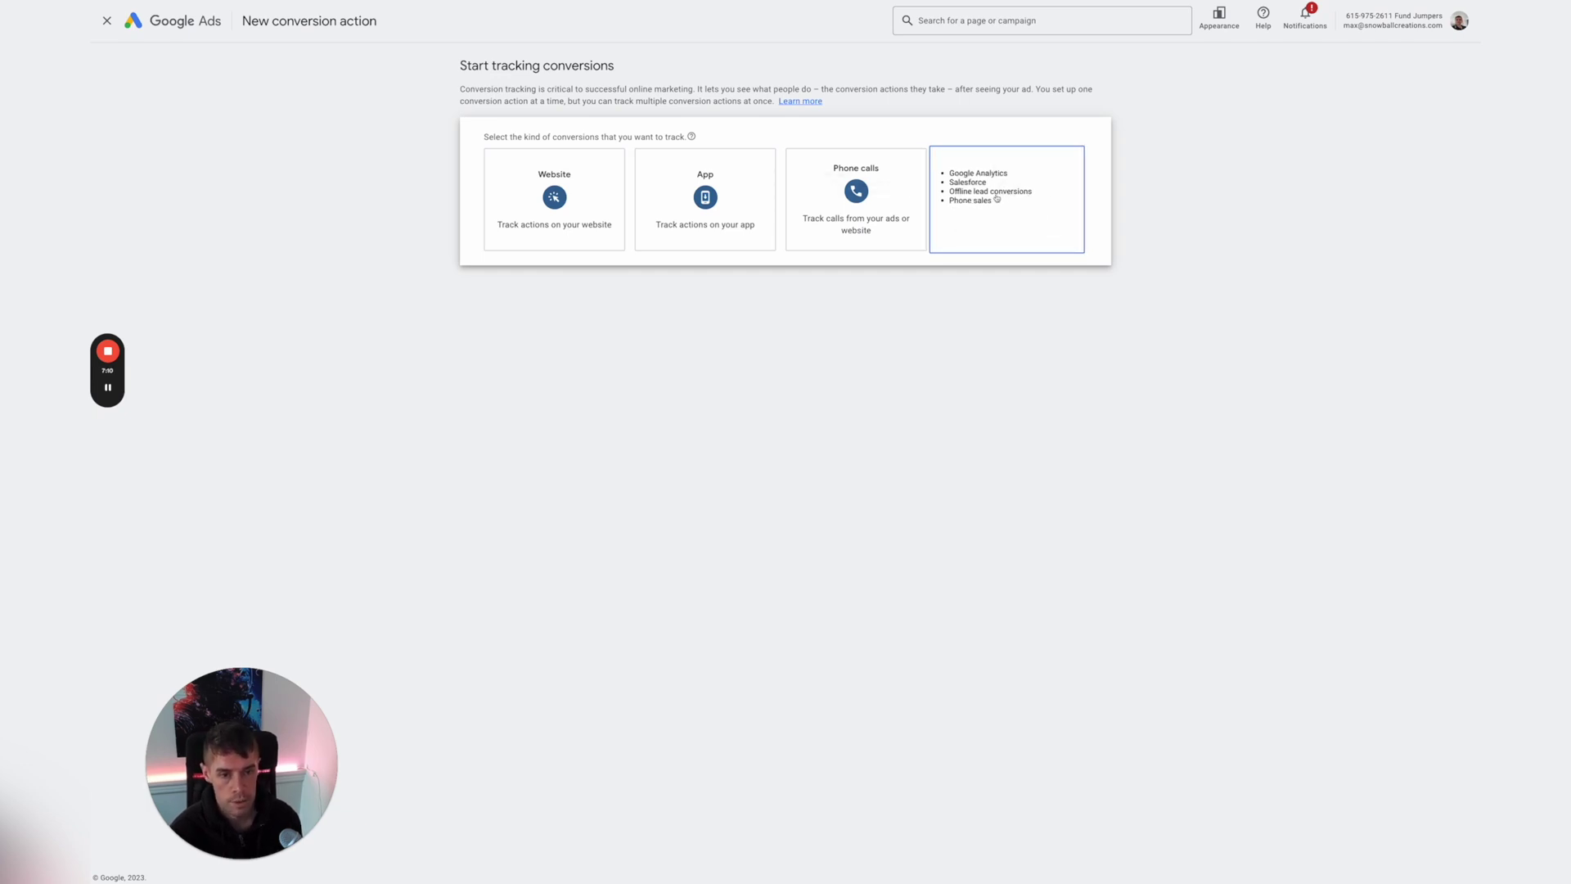
pyautogui.click(540, 210)
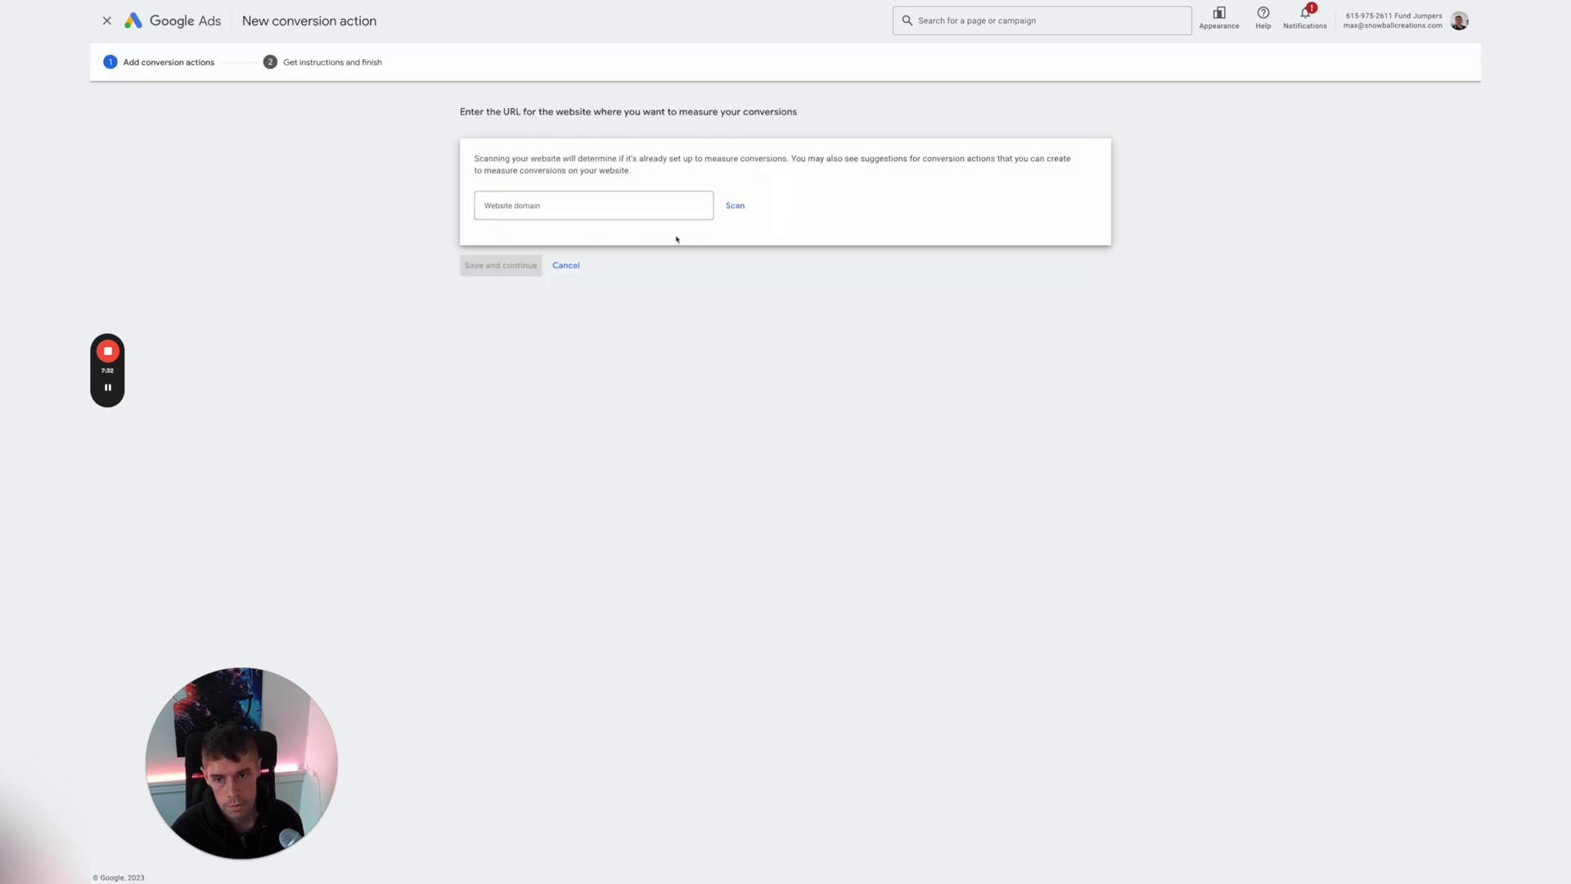
# Enter fundjumper.com as the website domain and scan it for conversion measurement.
pyautogui.click(660, 204)
pyautogui.write('fundjumper.com')
pyautogui.press('Return')
# Define a page-load conversion action with the Contact goal and the URL fundjumper.com/thank-you, and save it.
pyautogui.click(609, 503)
pyautogui.scroll(-3, 575, 684)
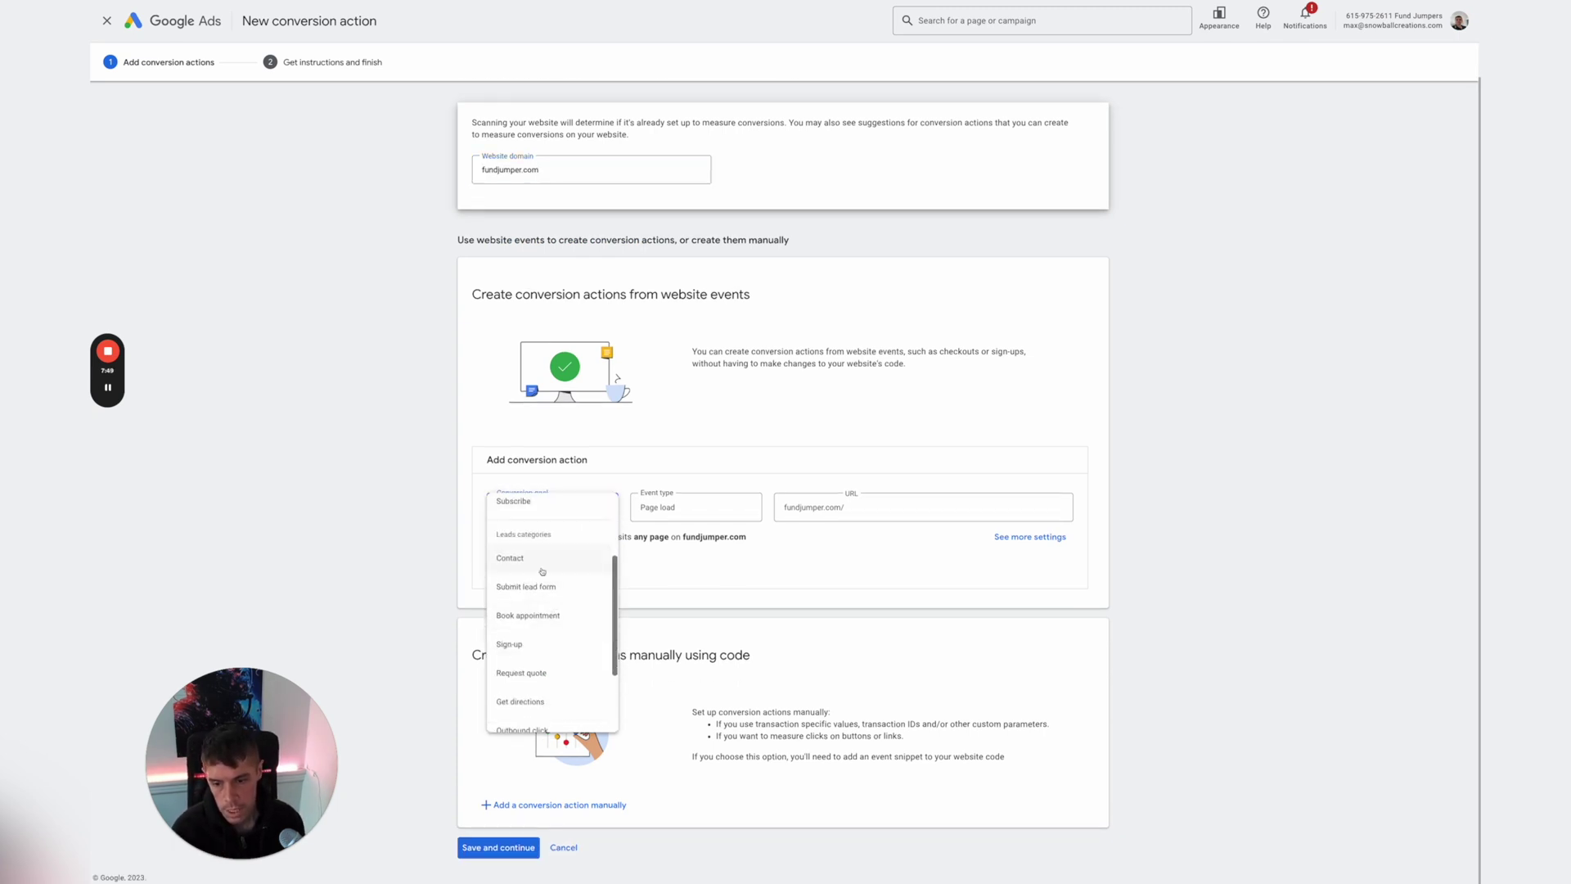
pyautogui.click(541, 564)
pyautogui.click(855, 506)
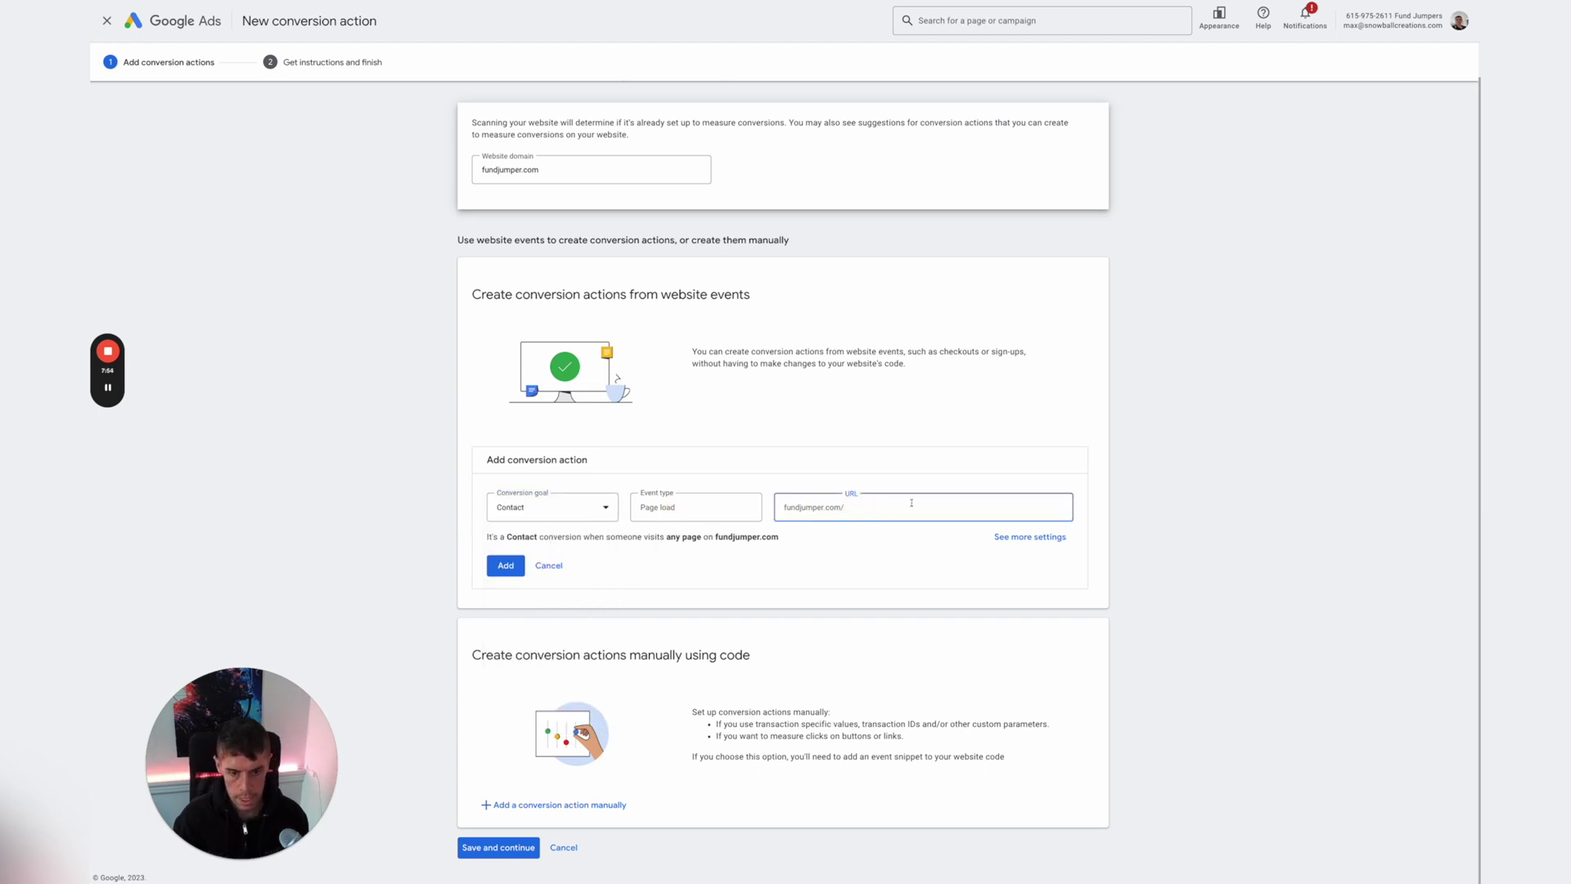
pyautogui.write('thank-you')
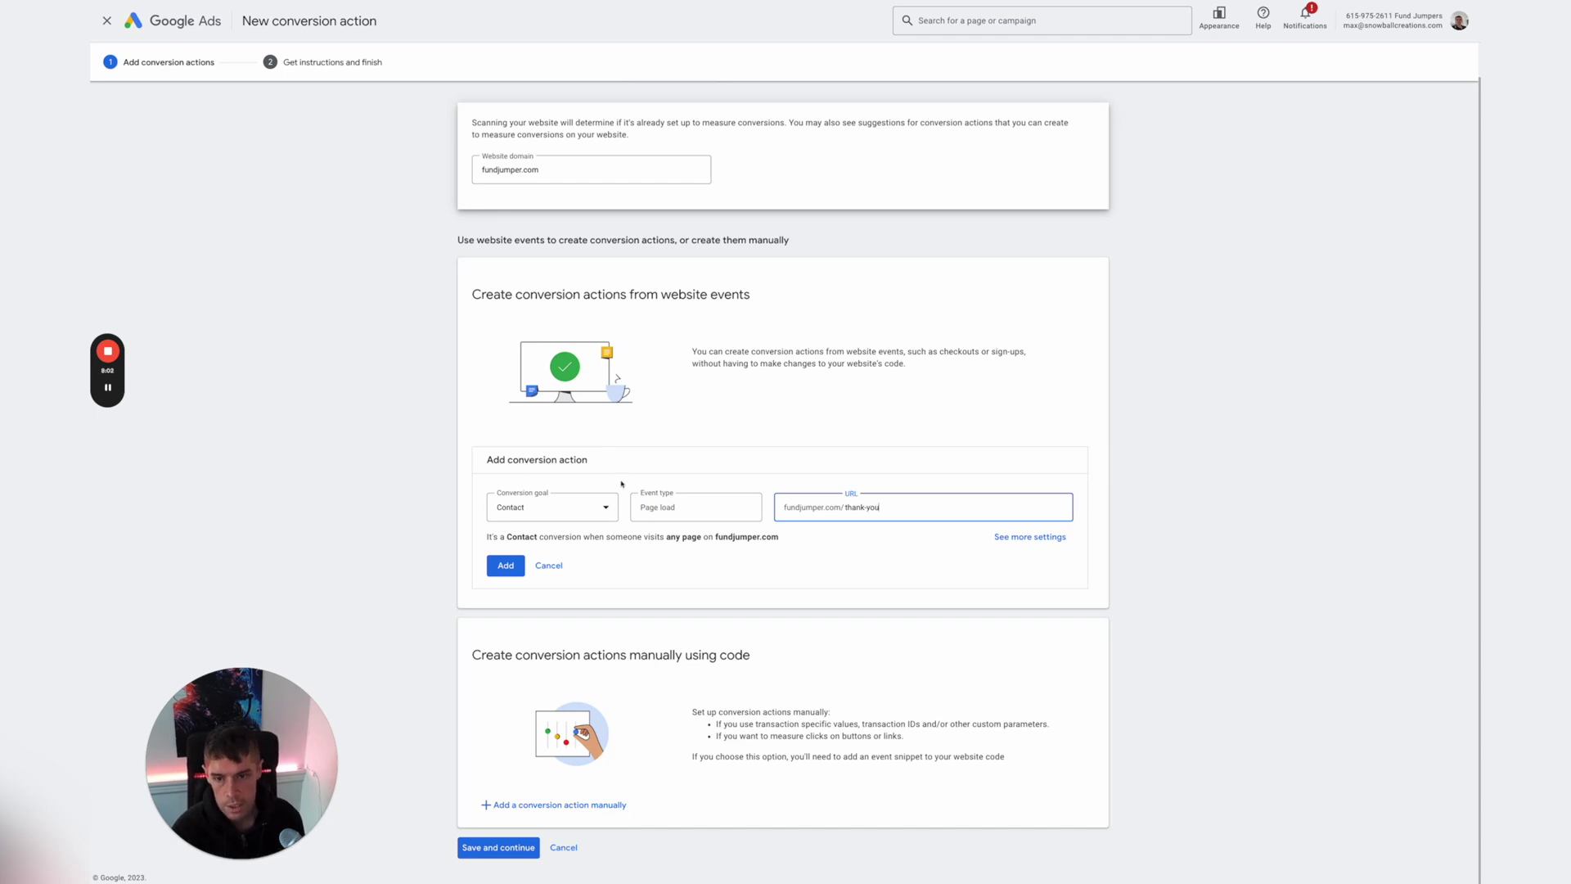
pyautogui.scroll(1, 551, 317)
pyautogui.scroll(-1, 551, 317)
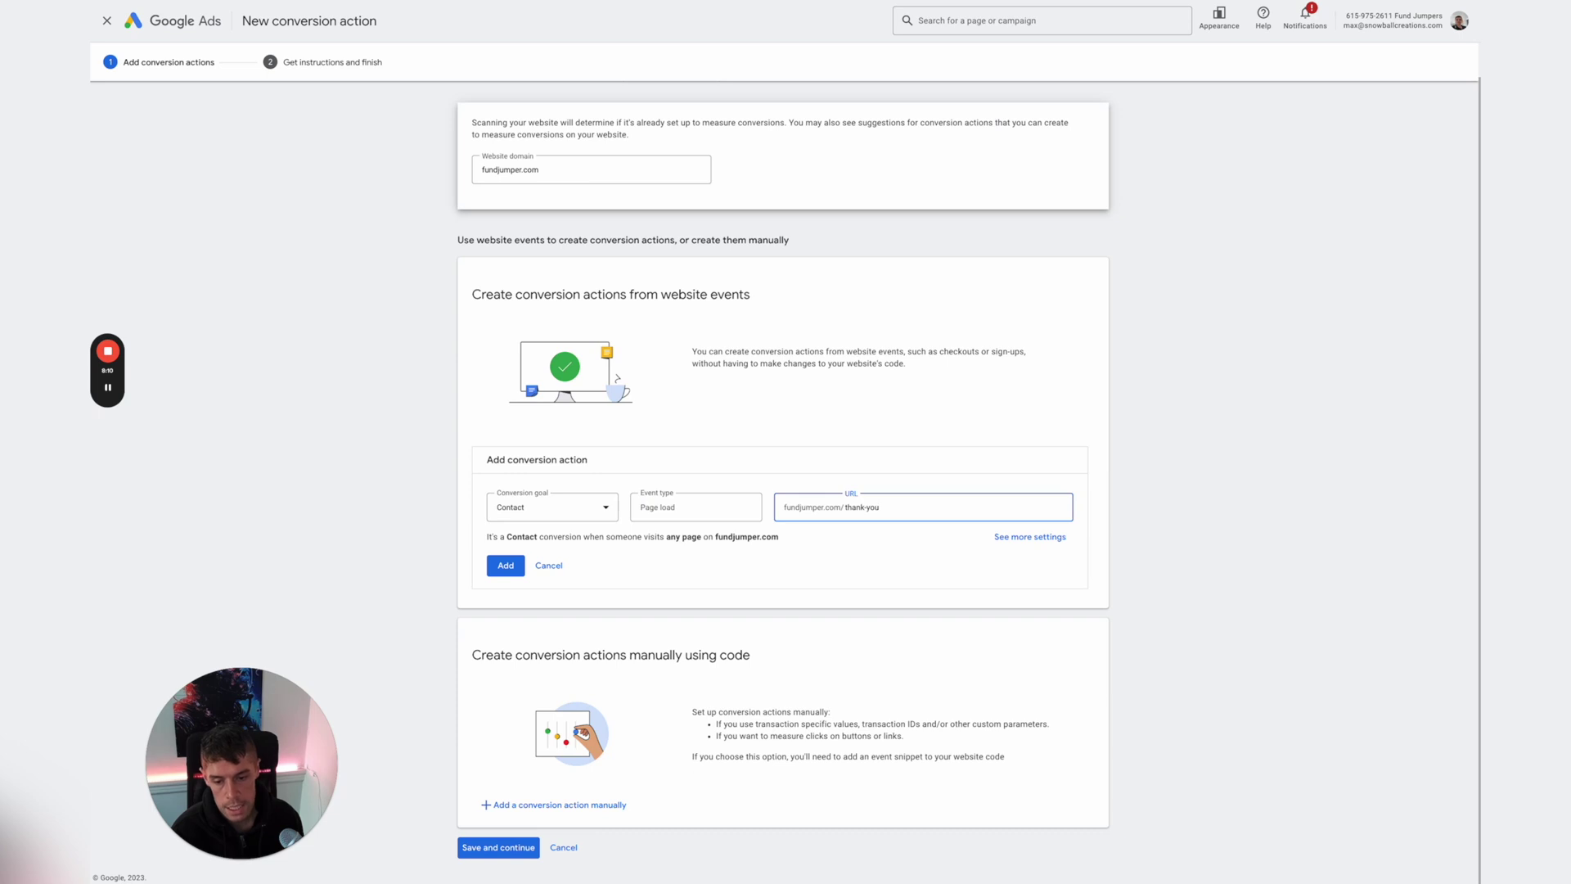
pyautogui.click(524, 849)
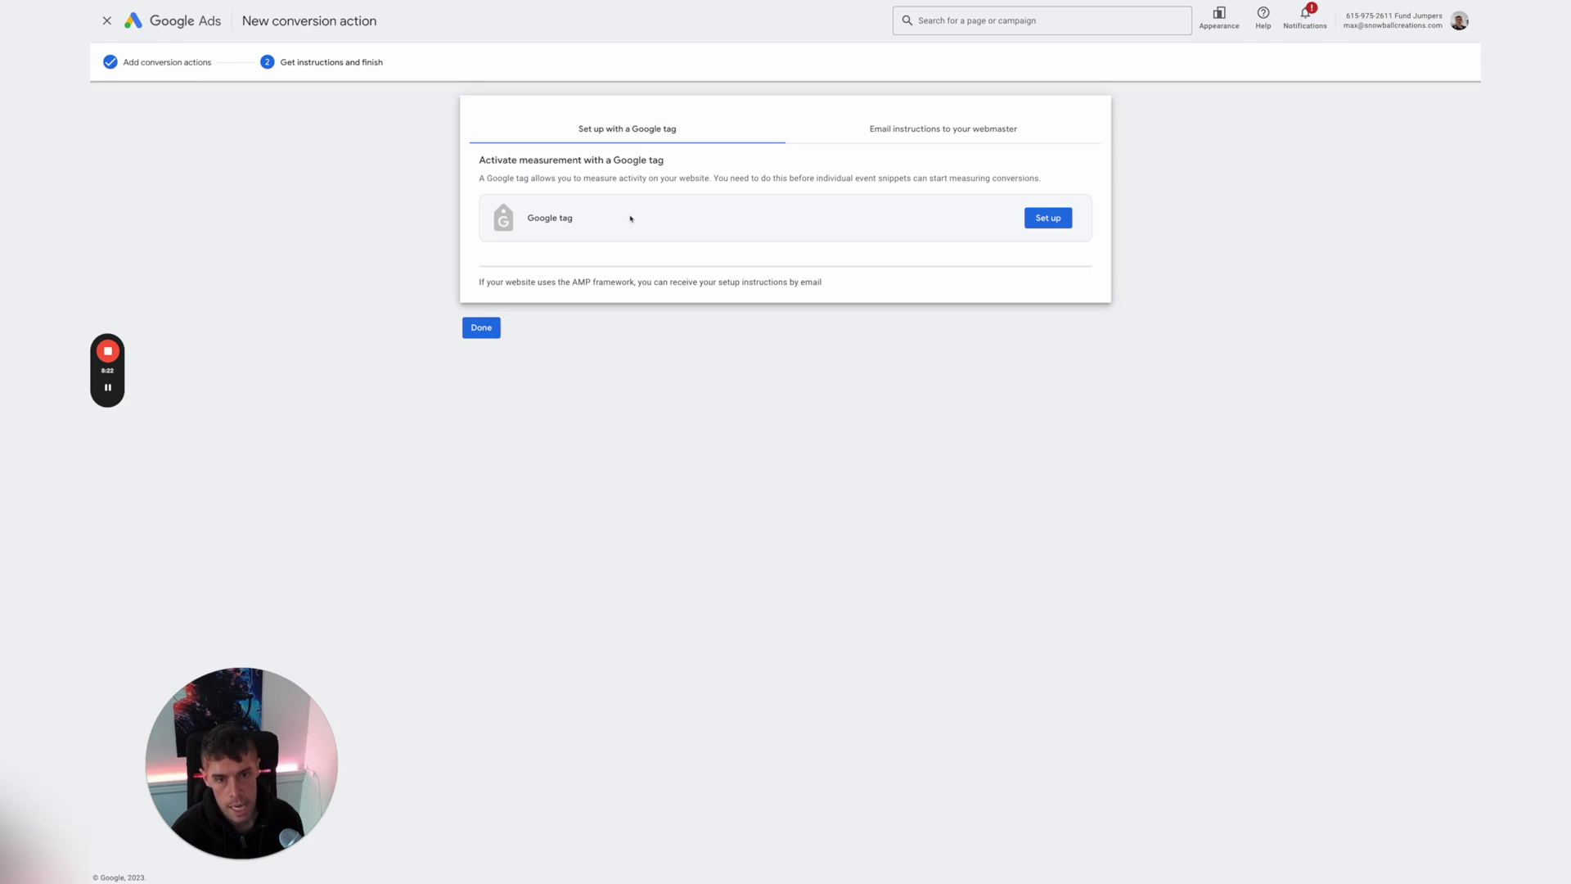
# Look at the option to email instructions to a webmaster, and copy the Google tag code for manual installation.
pyautogui.click(969, 130)
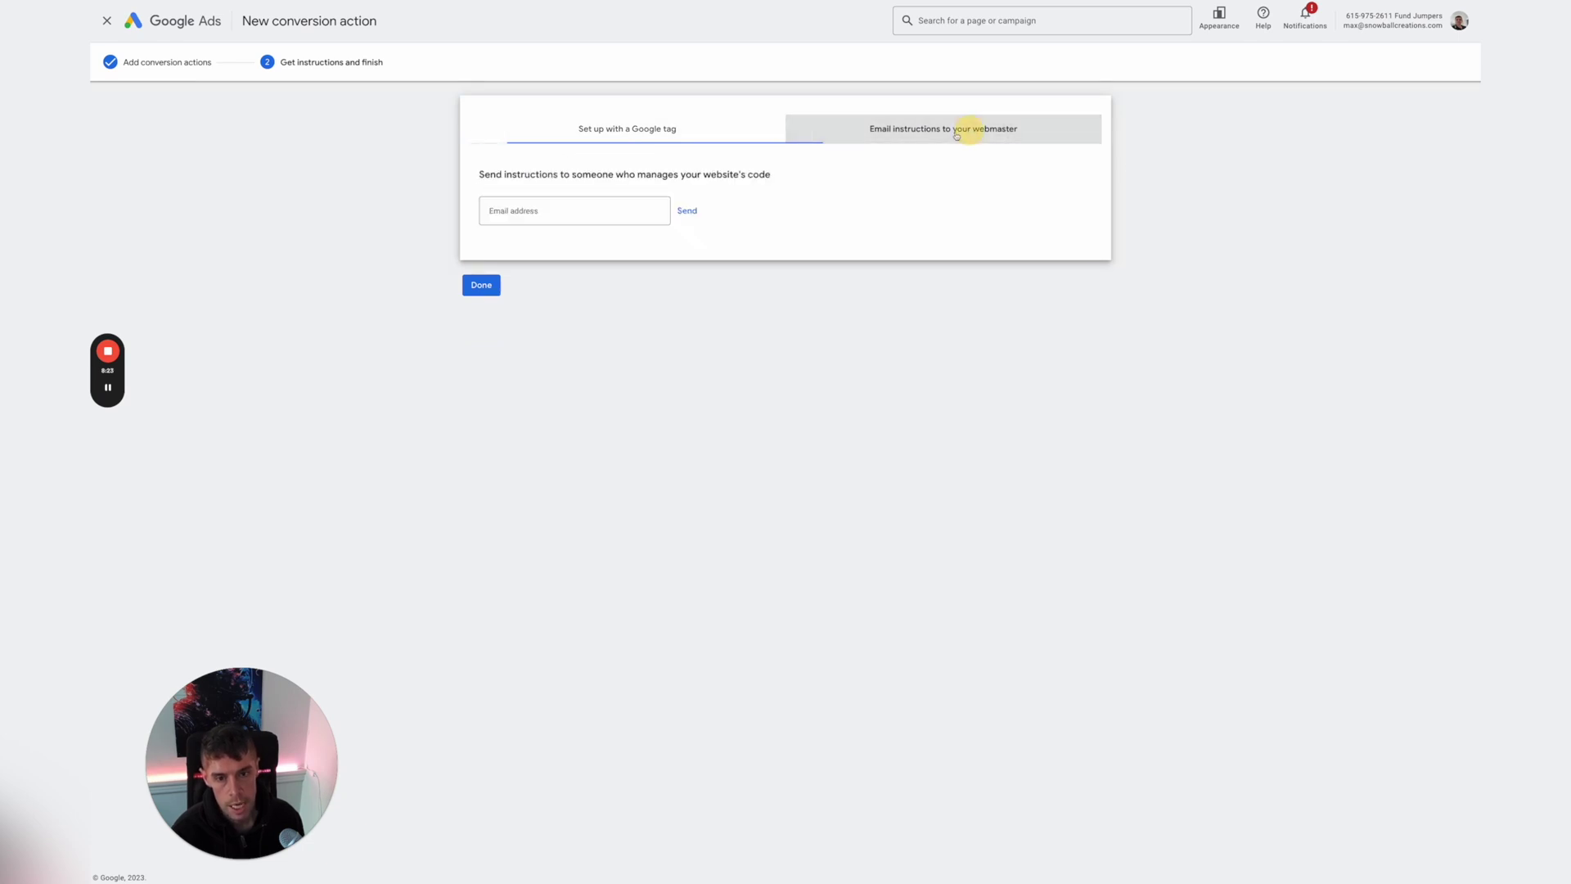
pyautogui.click(704, 135)
pyautogui.click(1041, 222)
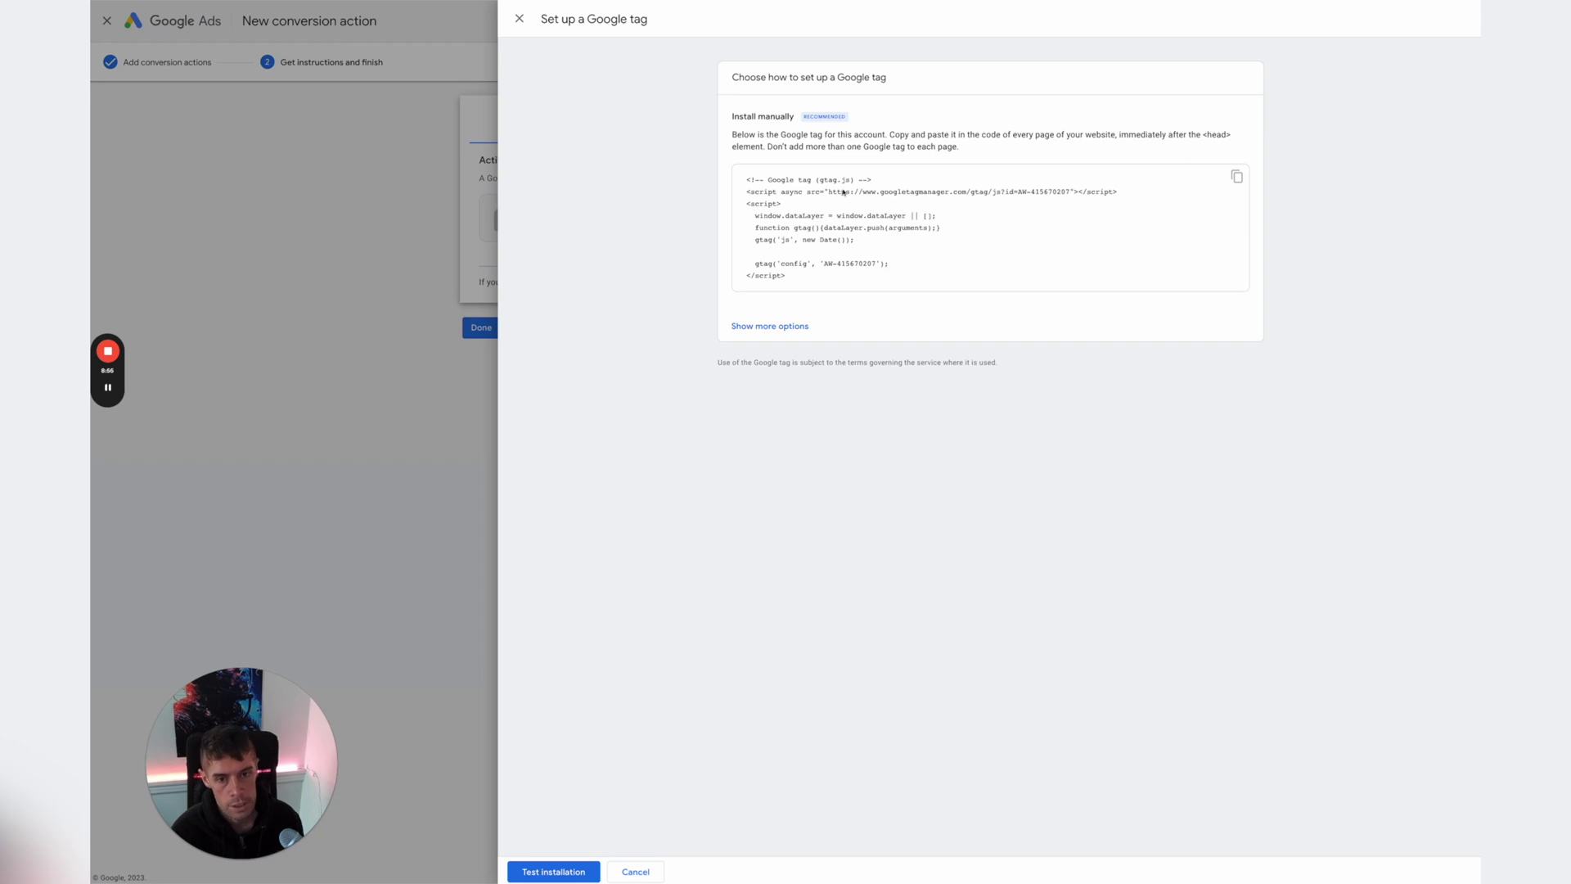
pyautogui.click(745, 185)
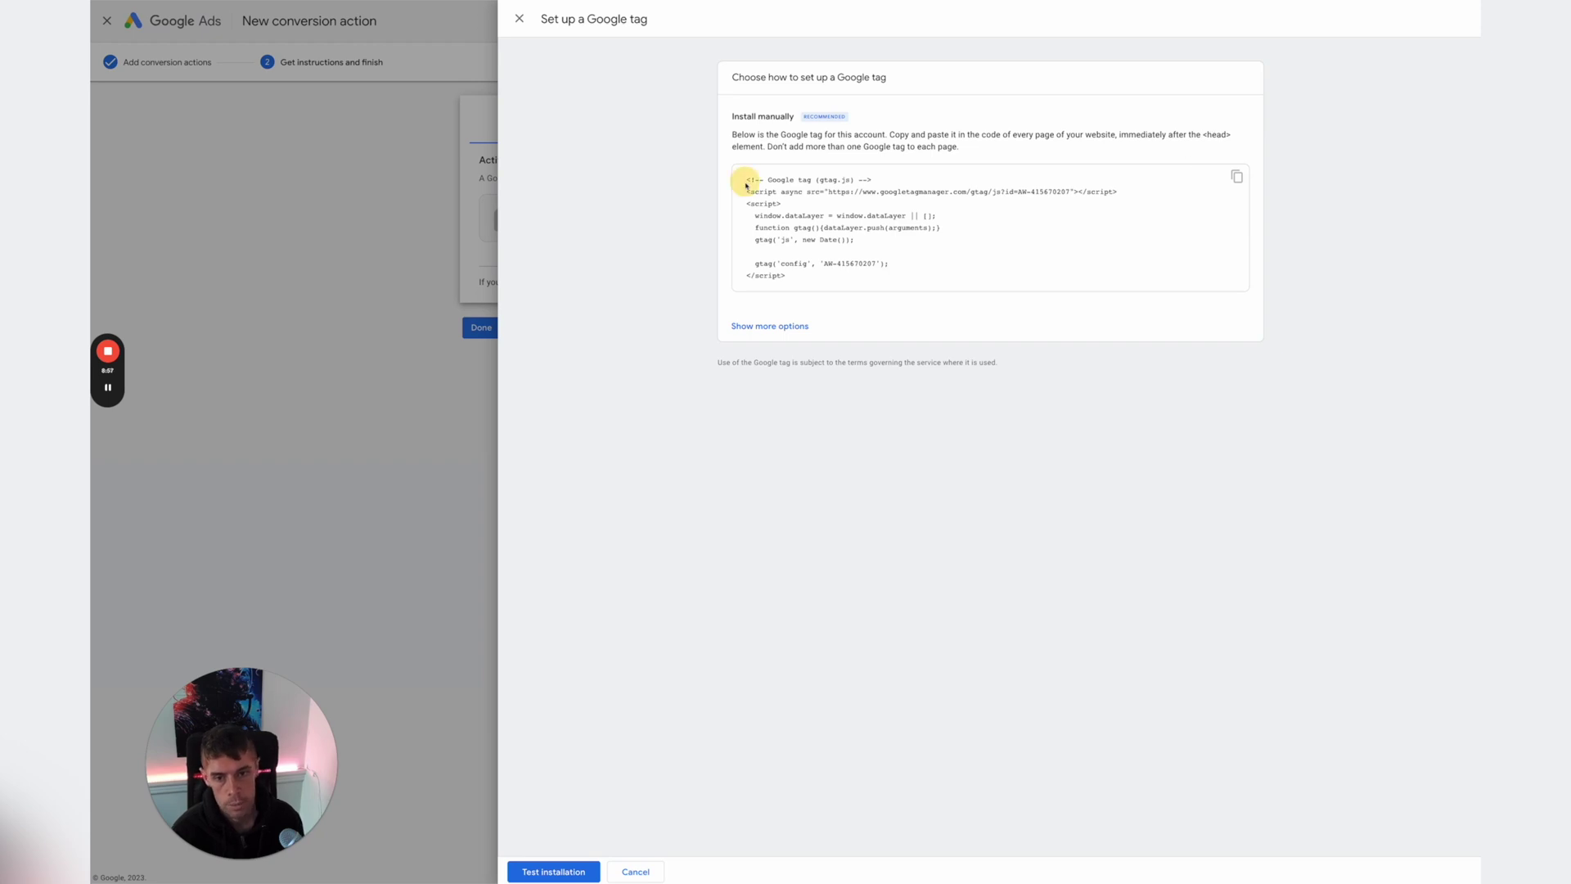
pyautogui.click(1236, 176)
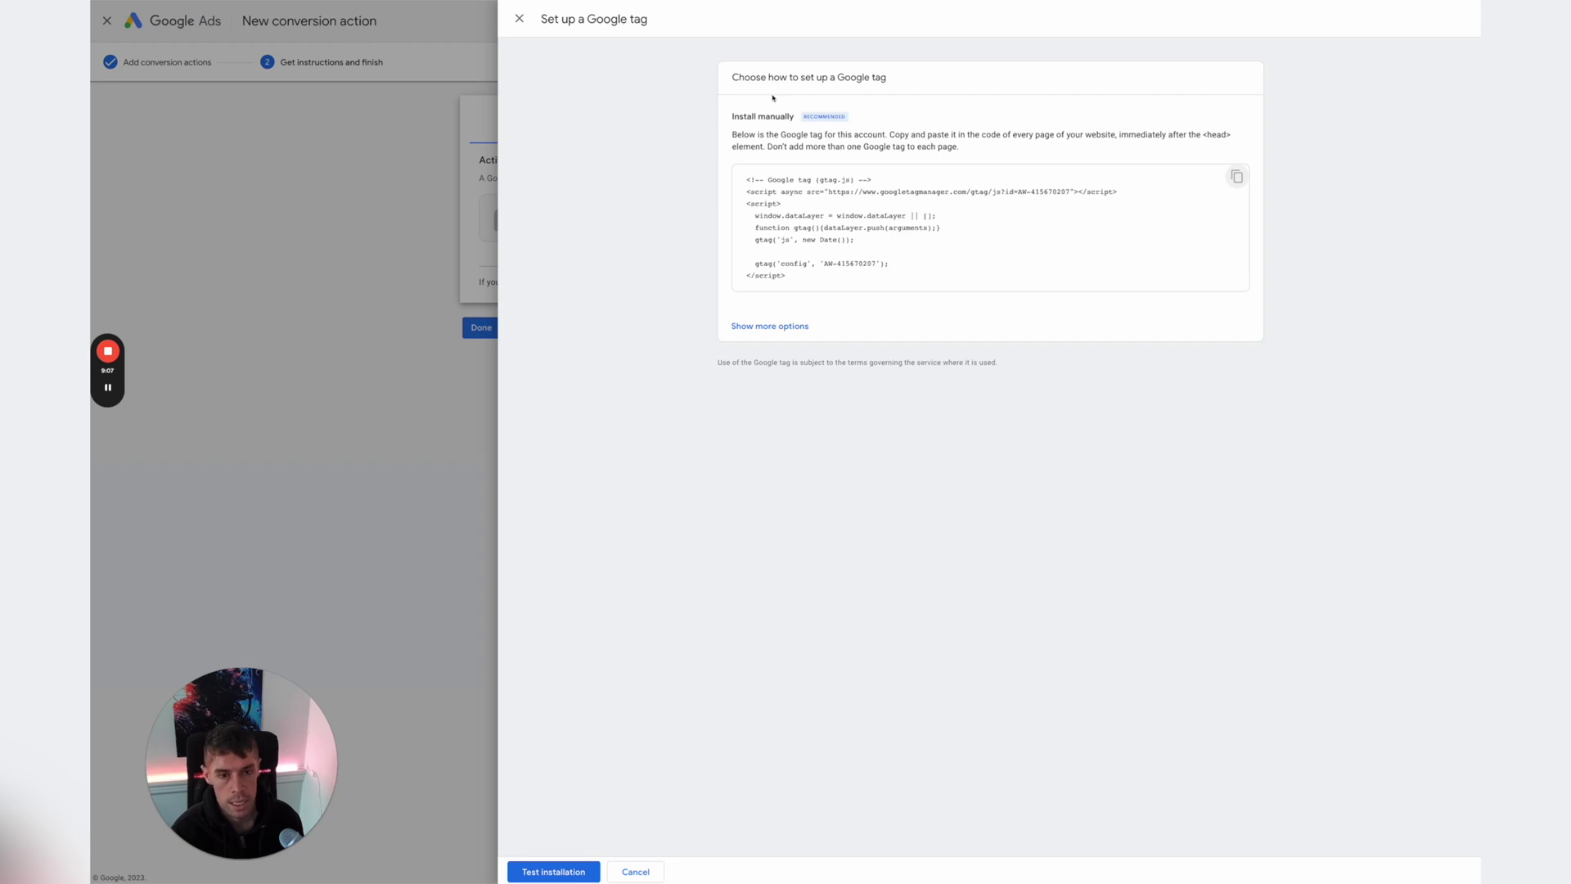
# Show the further Google tag installation options and exit the new conversion setup to the list of conversion actions.
pyautogui.click(758, 325)
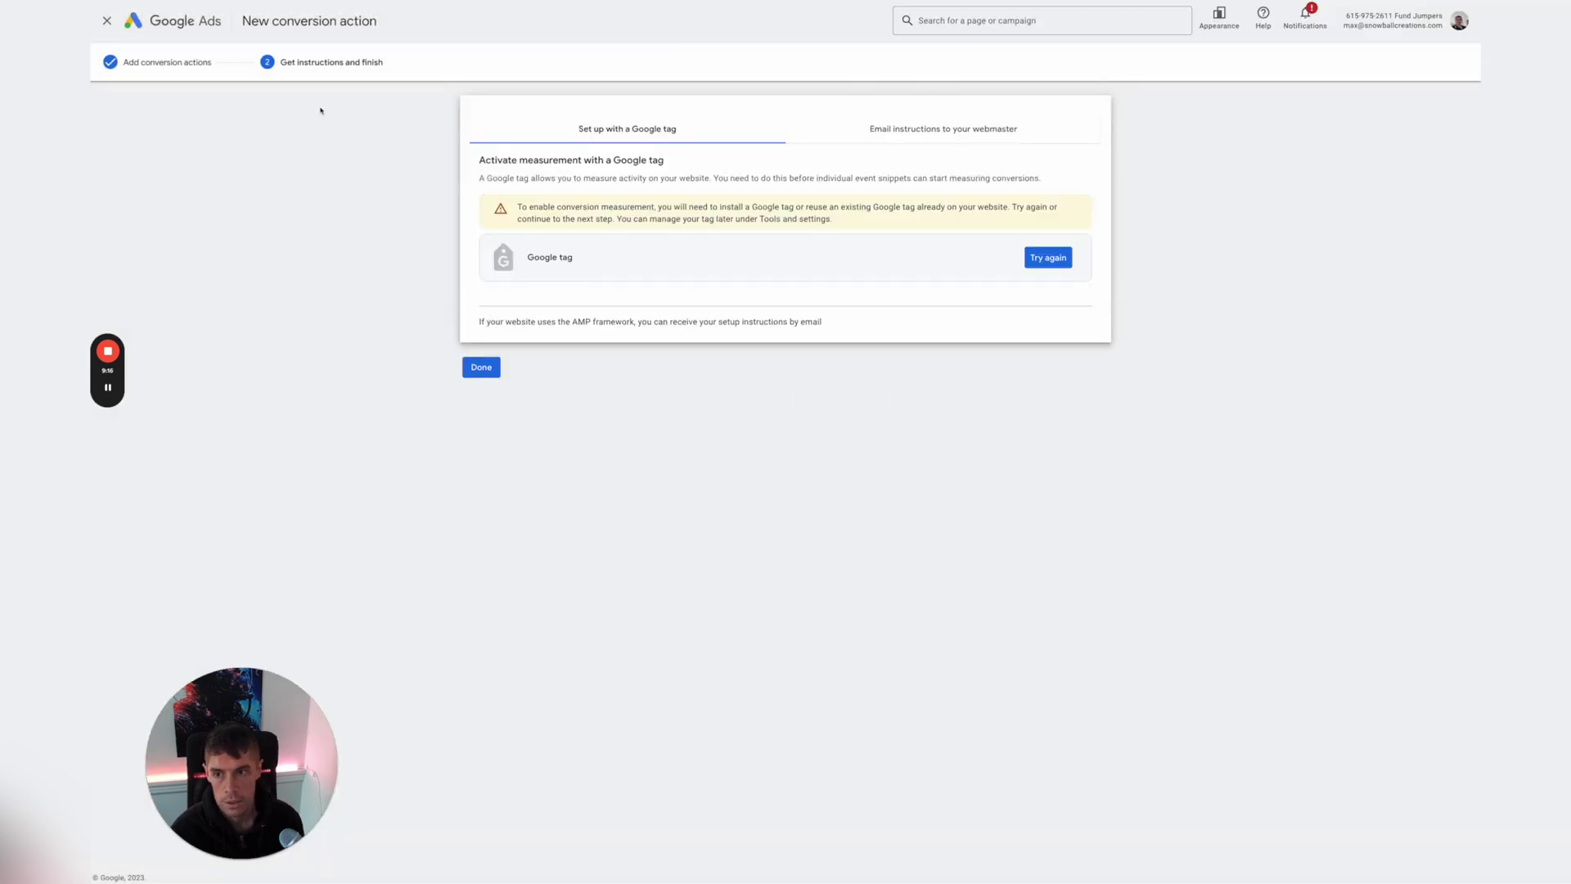
pyautogui.click(112, 23)
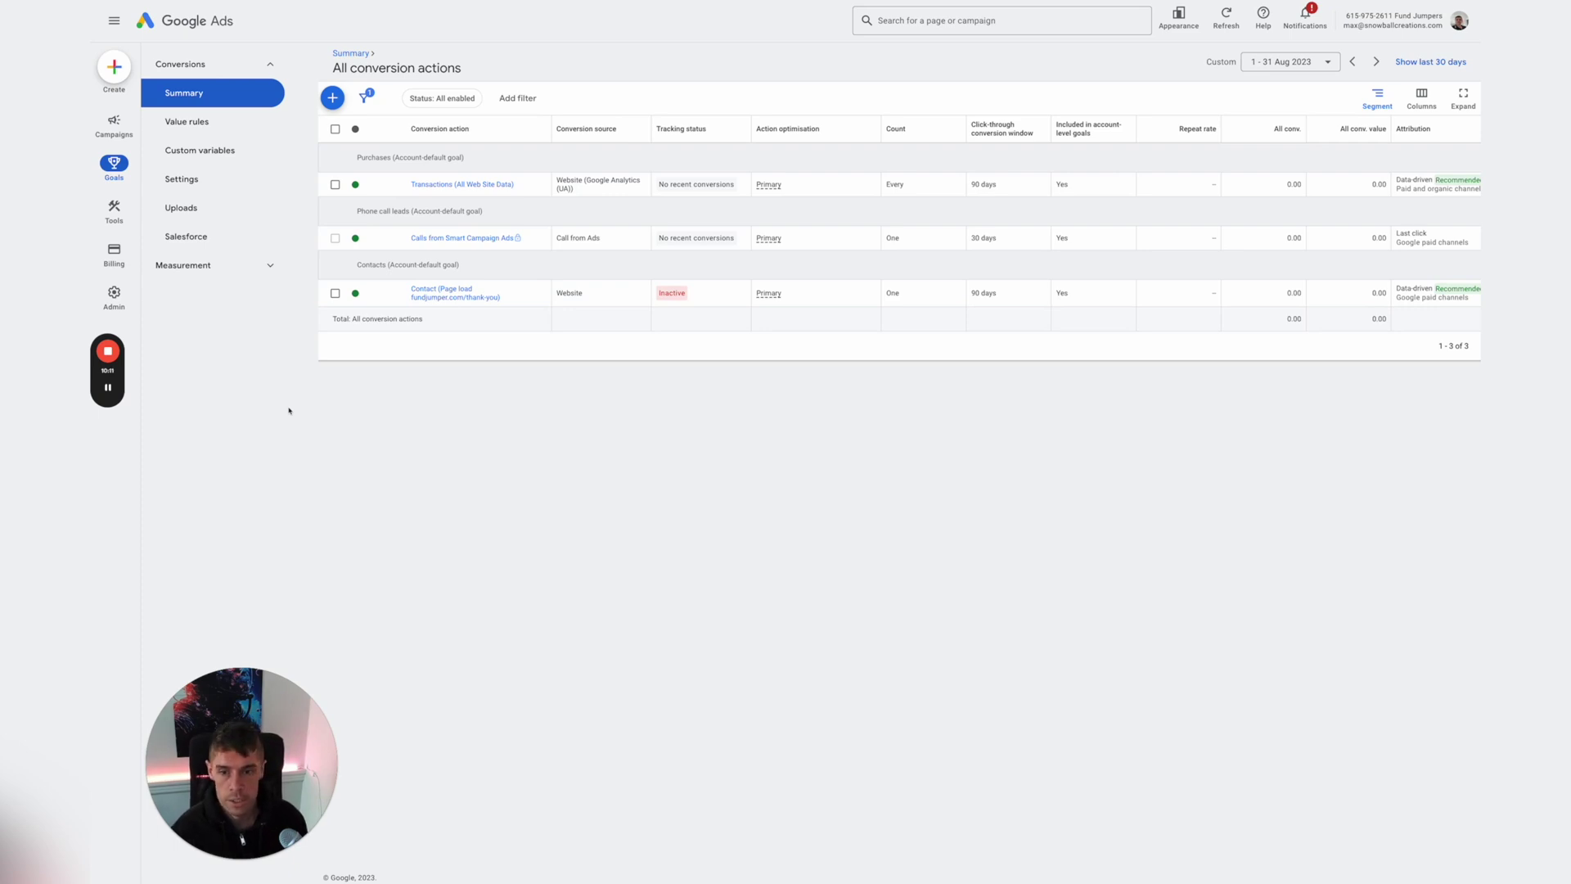
pyautogui.click(587, 412)
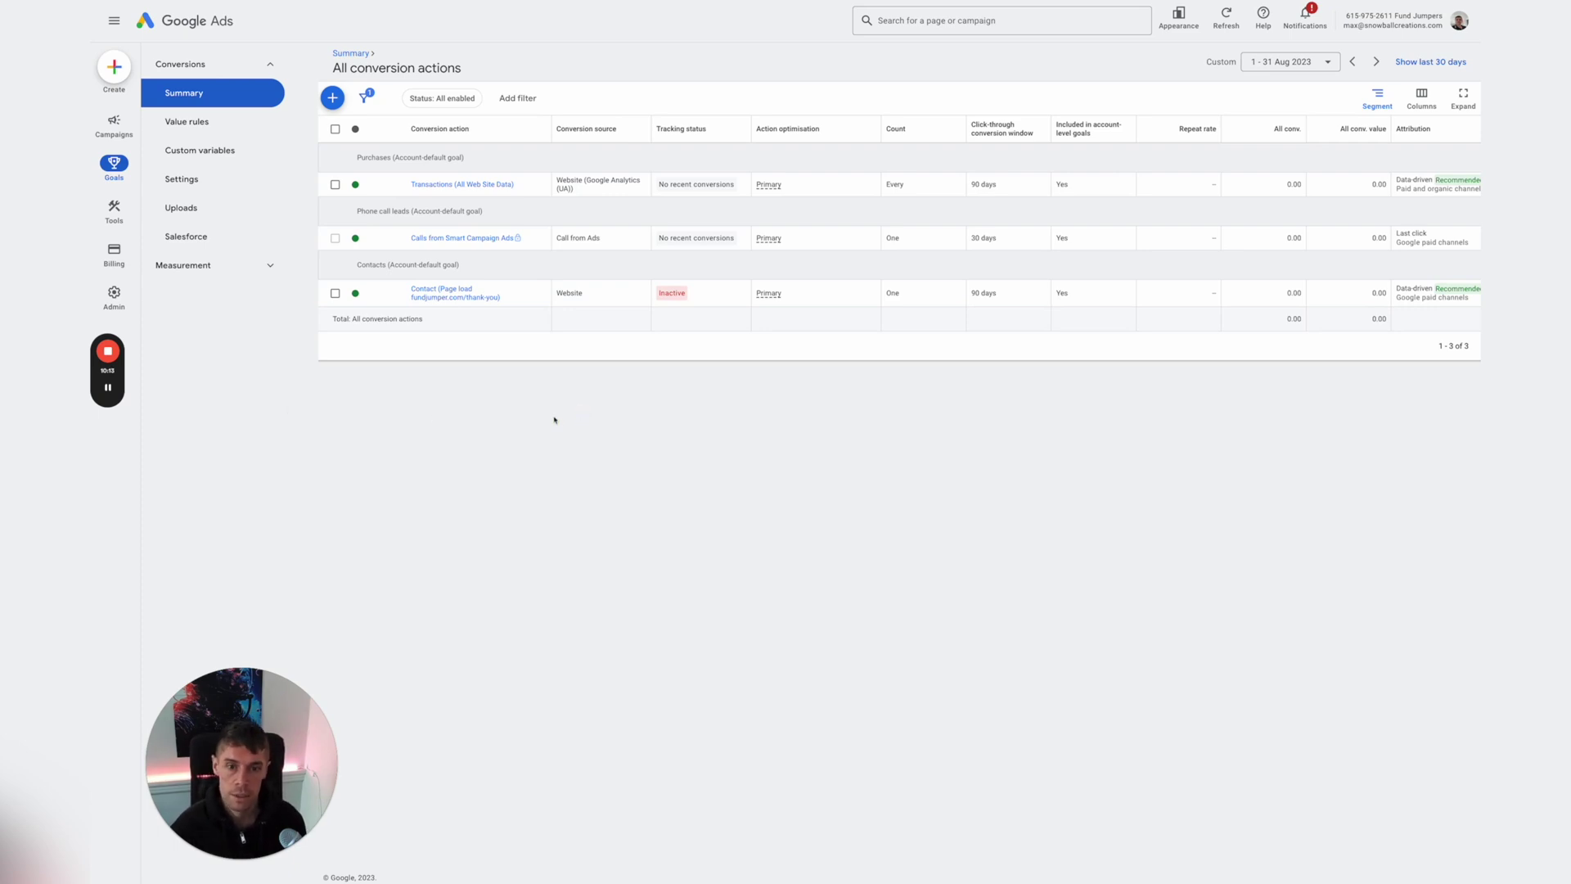